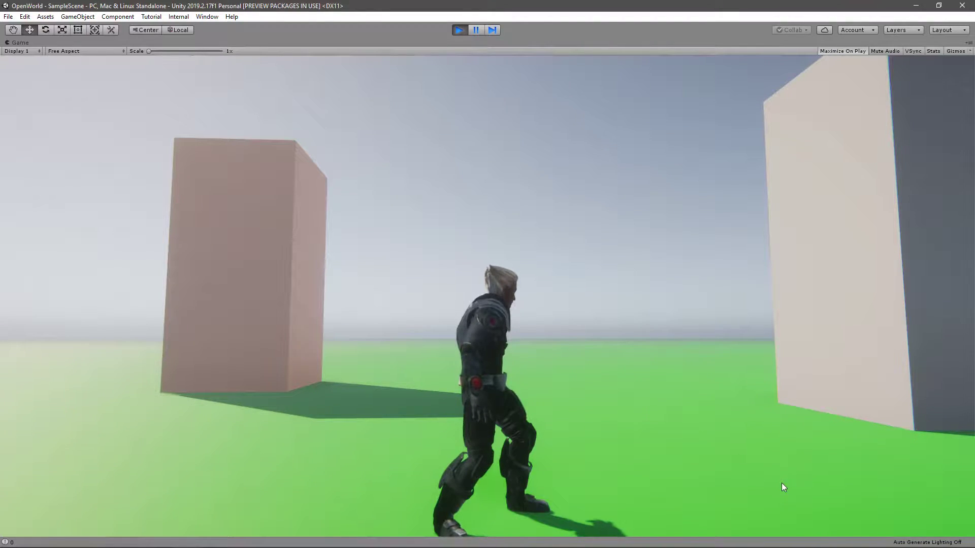
Run the character with W, hold Shift to reach a fast run, then exit Play mode.
{"action": "key", "text": "w"}
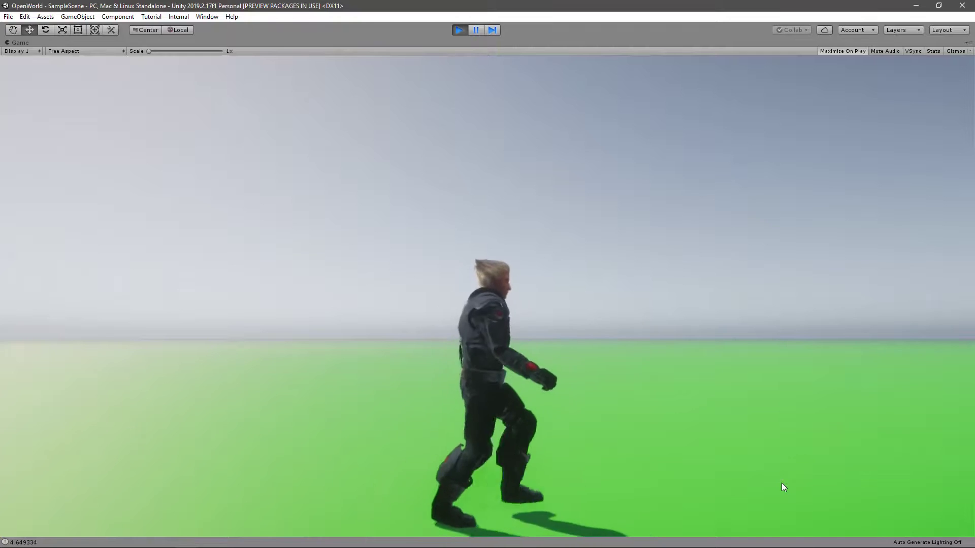
{"action": "key", "text": "shift"}
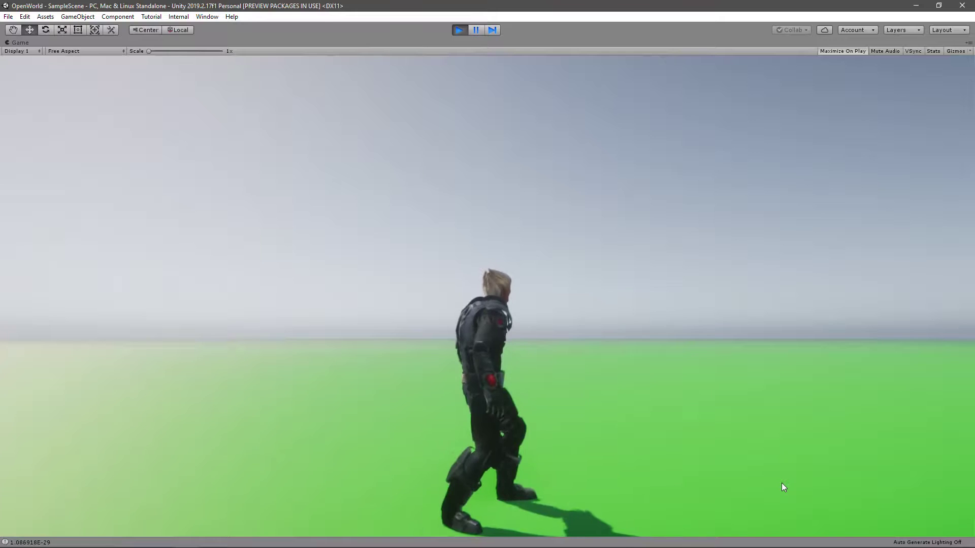
{"action": "key", "text": "shift"}
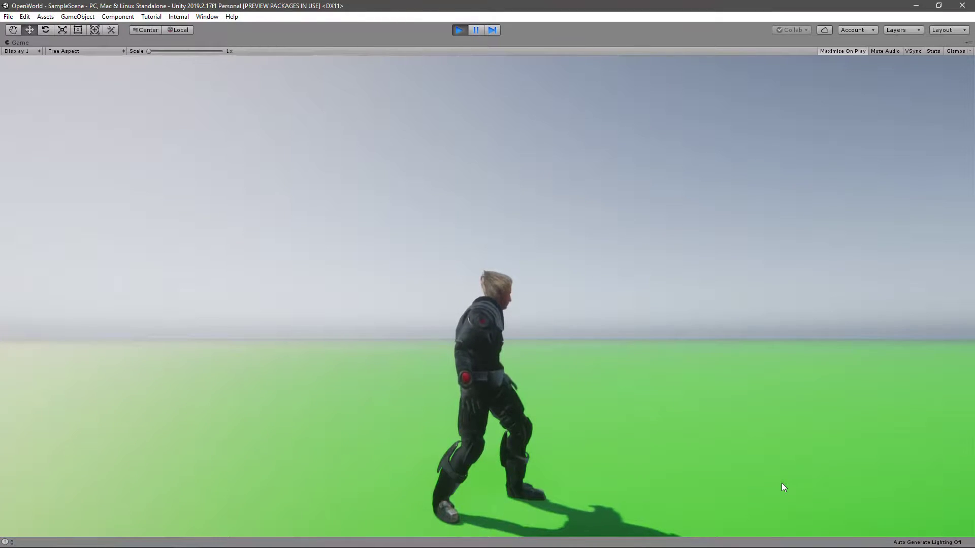
{"action": "key", "text": "ctrl+p"}
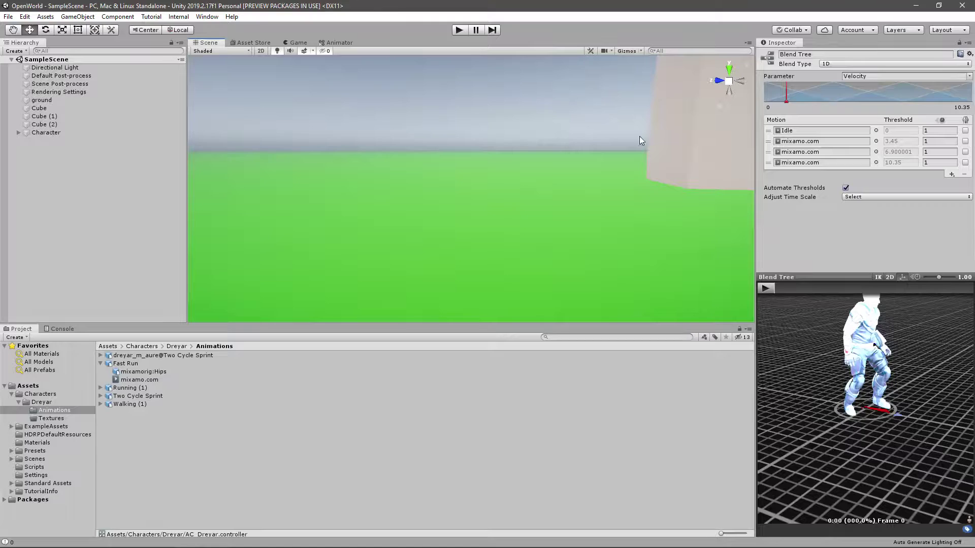
Show the Locomotion BlendTree graph and set the Blend Tree's Velocity to 0.
{"action": "left_click_drag", "start_coordinate": [829, 466], "coordinate": [839, 360]}
{"action": "left_click", "coordinate": [329, 44]}
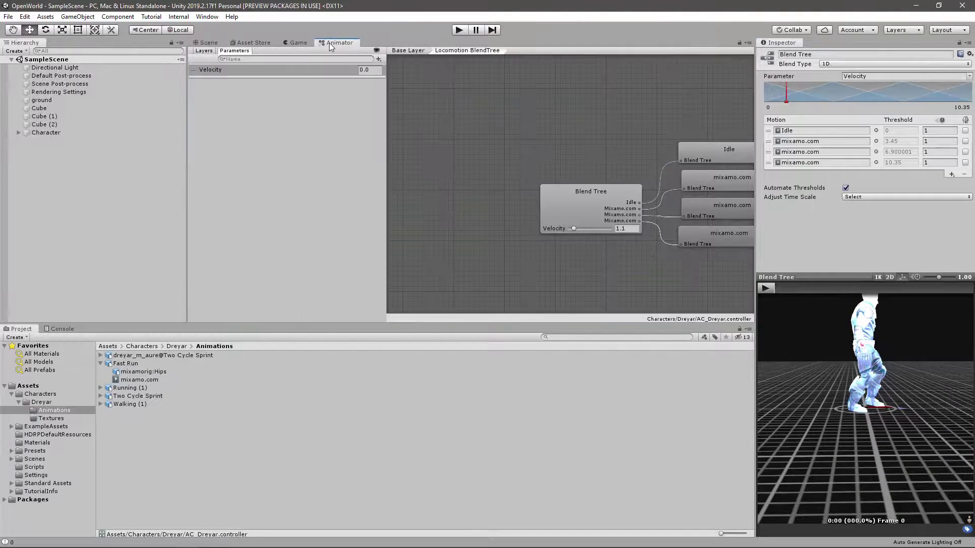
{"action": "middle_click_drag", "start_coordinate": [473, 180], "coordinate": [331, 202]}
{"action": "scroll", "coordinate": [444, 222], "scroll_direction": "up", "scroll_amount": 1}
{"action": "scroll", "coordinate": [465, 248], "scroll_direction": "up", "scroll_amount": 2}
{"action": "left_click_drag", "start_coordinate": [451, 235], "coordinate": [443, 235]}
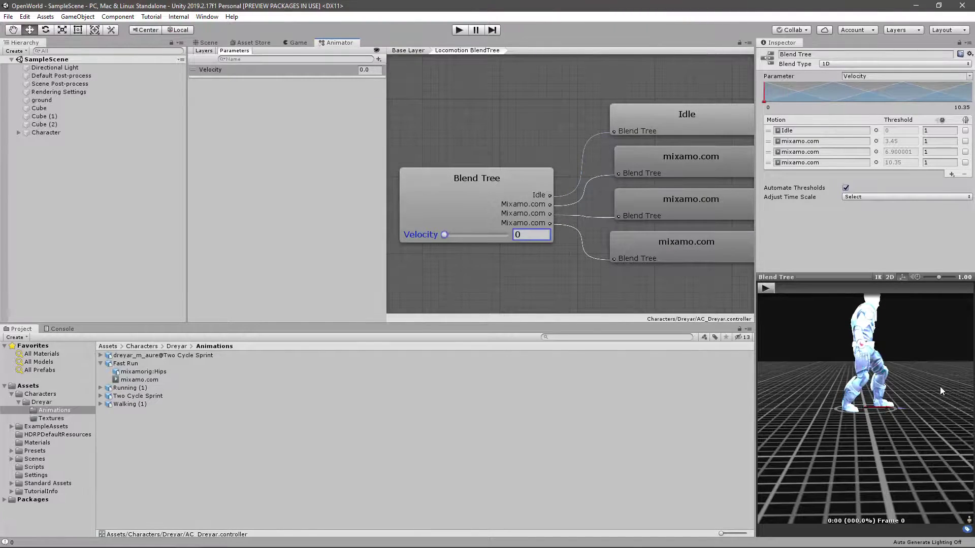
Play the blend tree preview, enlarge it, and raise Velocity from 0 to 0.8.
{"action": "left_click", "coordinate": [764, 288]}
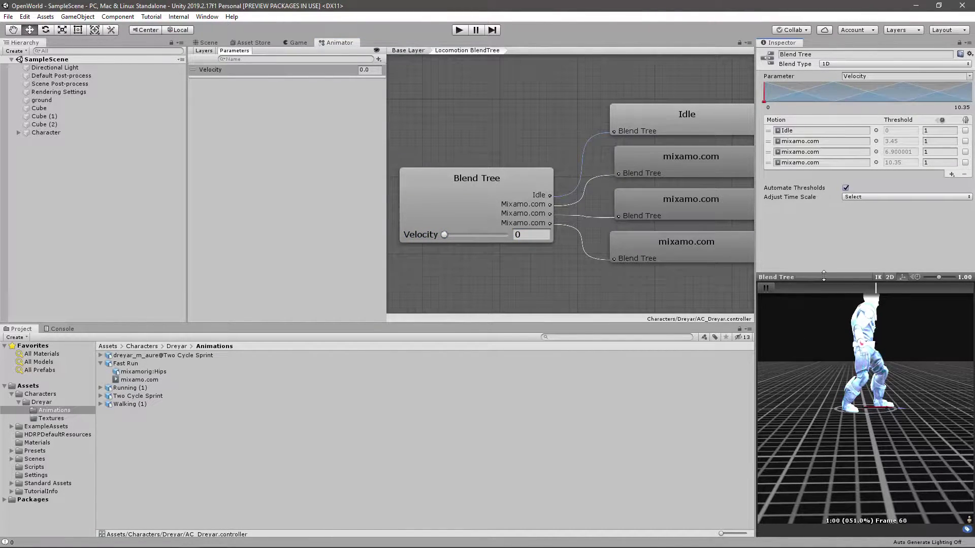
{"action": "left_click_drag", "start_coordinate": [823, 277], "coordinate": [822, 192]}
{"action": "scroll", "coordinate": [814, 325], "scroll_direction": "up", "scroll_amount": 3}
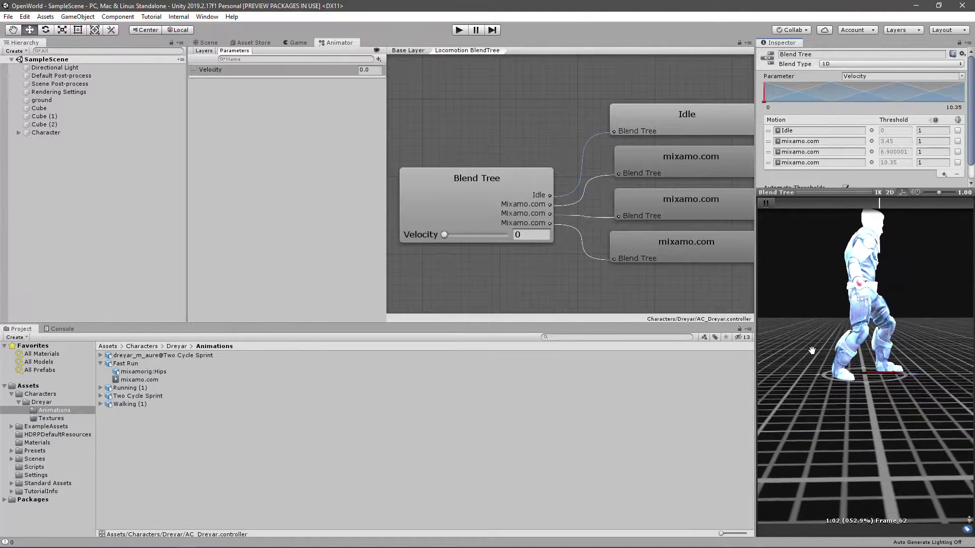
{"action": "middle_click_drag", "start_coordinate": [827, 308], "coordinate": [782, 374]}
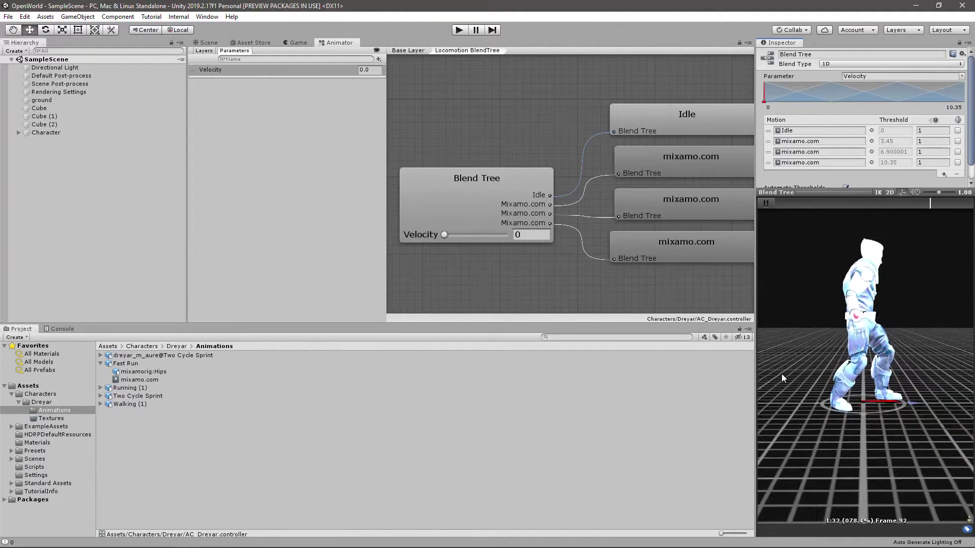
{"action": "left_click", "coordinate": [444, 235]}
{"action": "left_click_drag", "start_coordinate": [444, 235], "coordinate": [517, 250]}
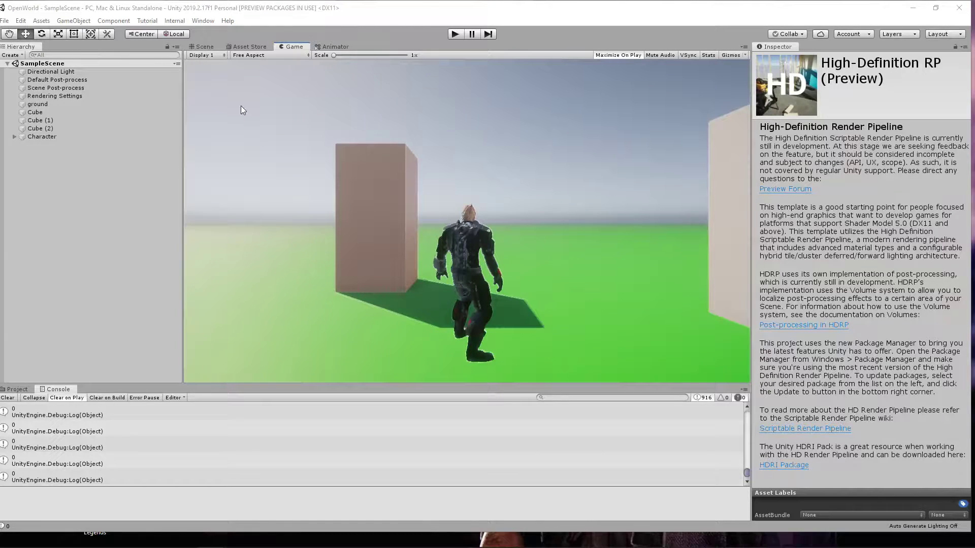
Return to the blend tree graph and select the Blend Tree node to show its settings.
{"action": "left_click", "coordinate": [331, 47]}
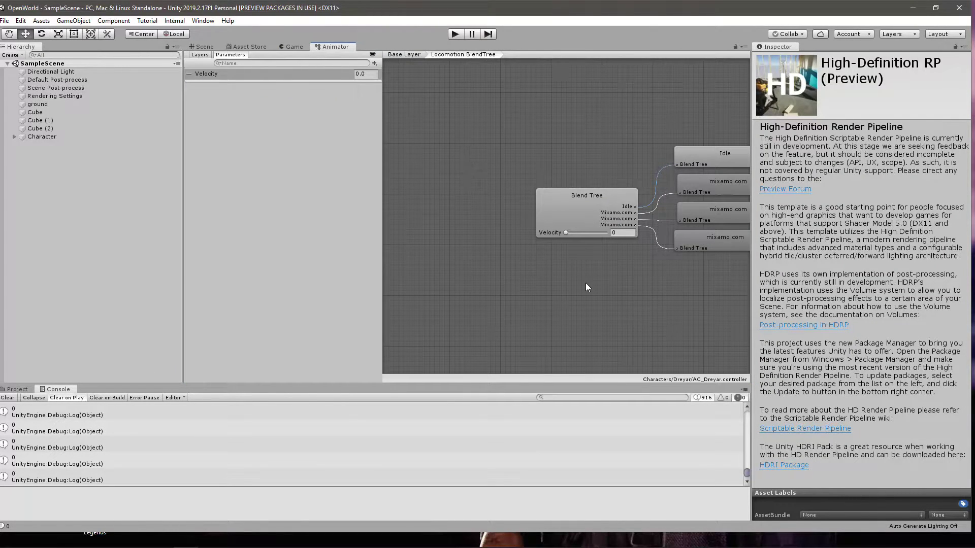
{"action": "left_click", "coordinate": [570, 209]}
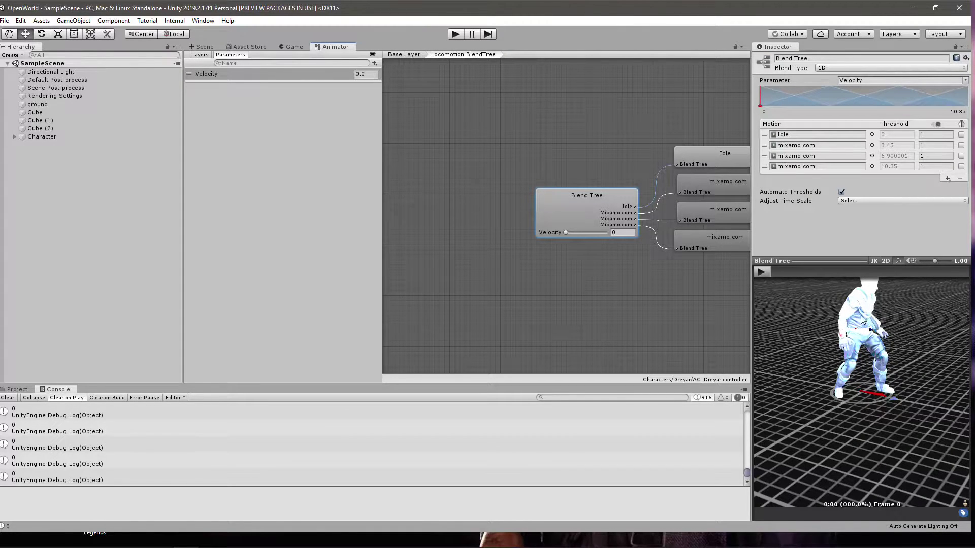
{"action": "mouse_move", "coordinate": [894, 384]}
{"action": "left_mouse_down"}
{"action": "mouse_move", "coordinate": [872, 377]}
{"action": "mouse_move", "coordinate": [887, 374]}
{"action": "left_mouse_up"}
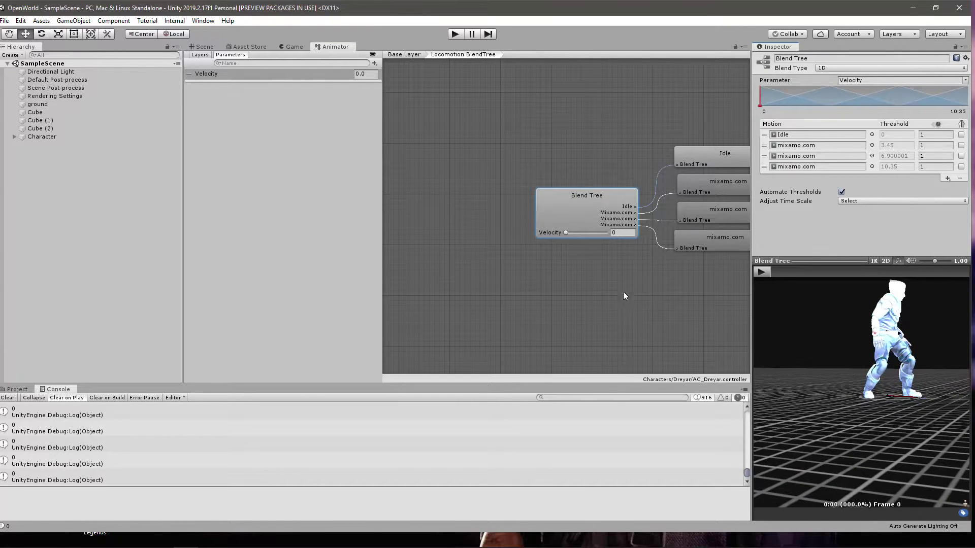
{"action": "left_click_drag", "start_coordinate": [384, 231], "coordinate": [333, 231]}
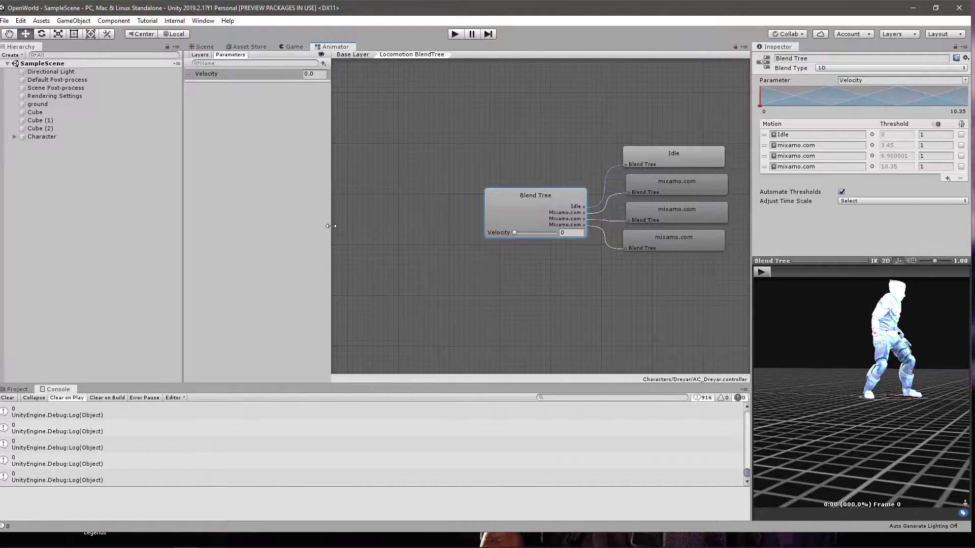
Play the preview while sweeping Velocity through 2.5, 5 and up to 10.35, then back down.
{"action": "left_click_drag", "start_coordinate": [514, 233], "coordinate": [523, 232]}
{"action": "left_click", "coordinate": [761, 272]}
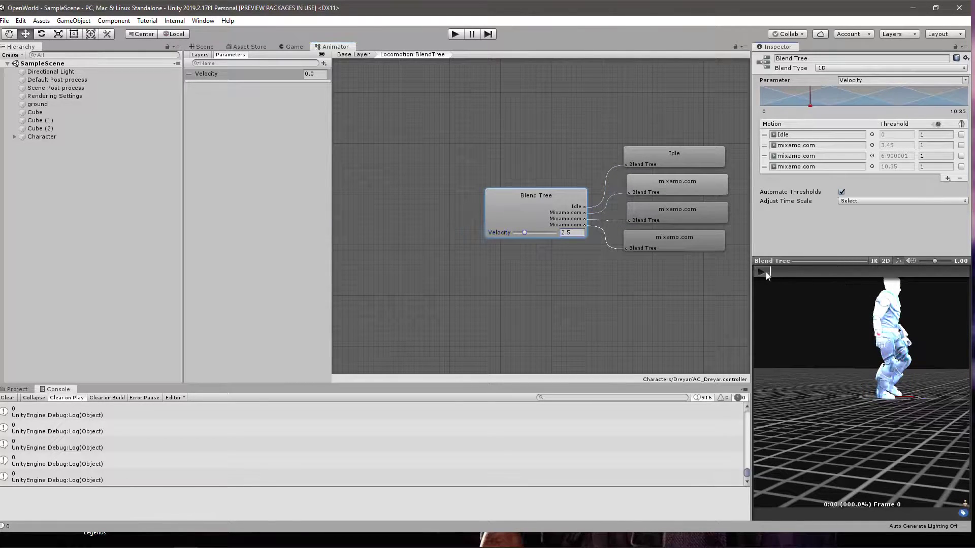
{"action": "left_click_drag", "start_coordinate": [524, 233], "coordinate": [547, 233]}
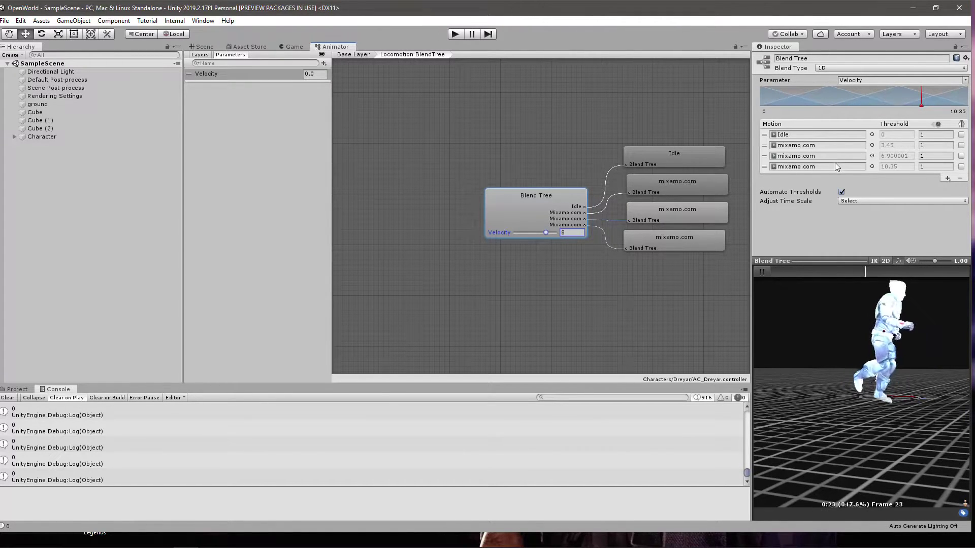
{"action": "mouse_move", "coordinate": [547, 232]}
{"action": "left_mouse_down"}
{"action": "mouse_move", "coordinate": [561, 233]}
{"action": "mouse_move", "coordinate": [544, 233]}
{"action": "left_mouse_up"}
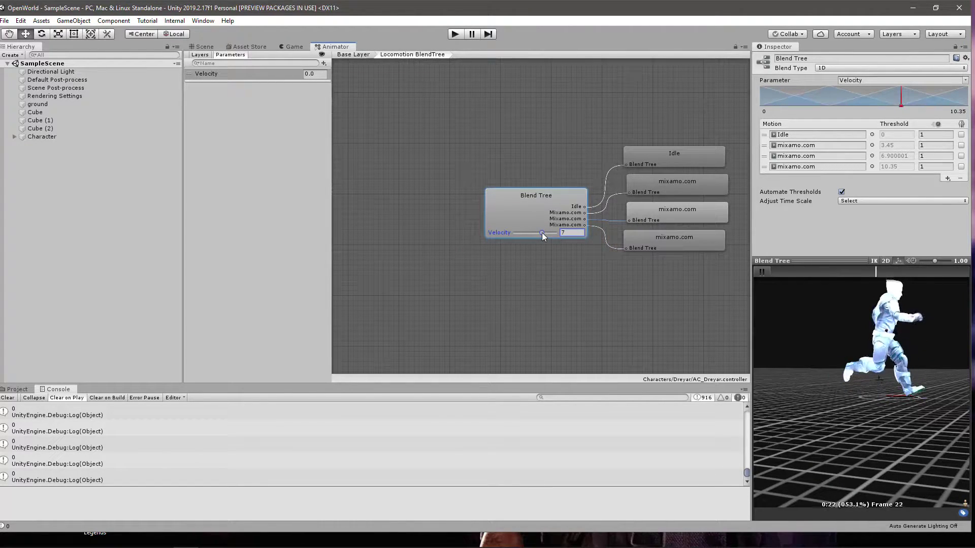
{"action": "left_click_drag", "start_coordinate": [542, 233], "coordinate": [525, 232]}
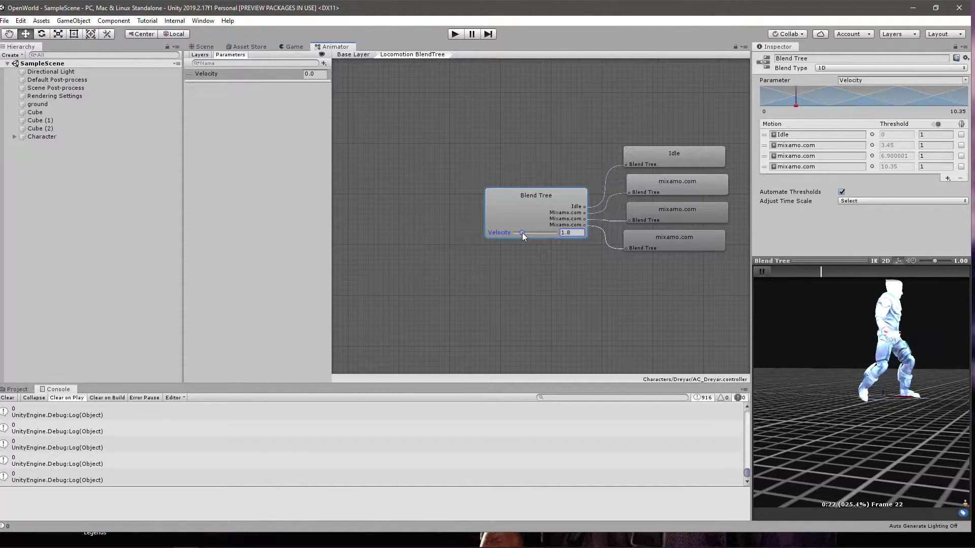
{"action": "mouse_move", "coordinate": [525, 233]}
{"action": "left_mouse_down"}
{"action": "mouse_move", "coordinate": [546, 233]}
{"action": "mouse_move", "coordinate": [516, 233]}
{"action": "mouse_move", "coordinate": [555, 233]}
{"action": "left_mouse_up"}
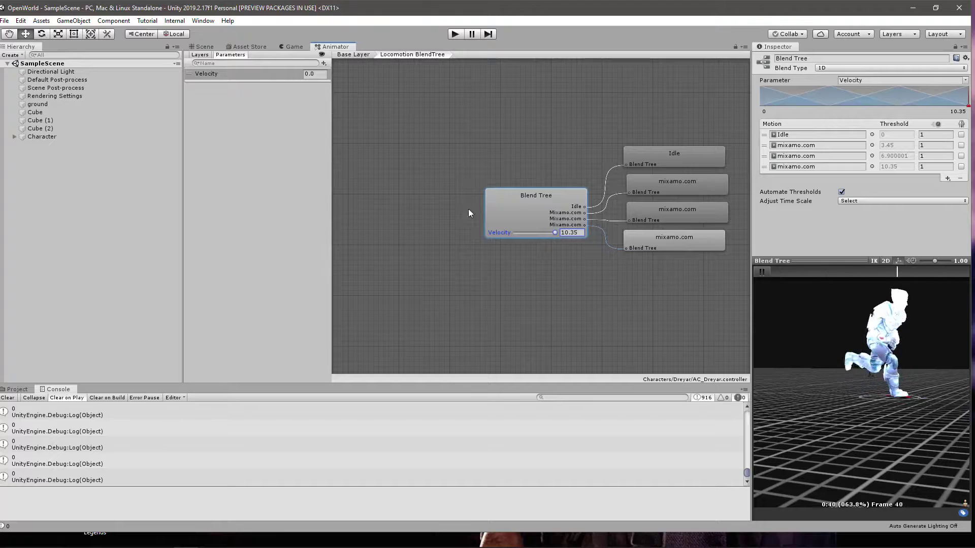
Browse the project's Characters, Scenes and Scripts folders in the Project tab.
{"action": "left_click", "coordinate": [17, 389]}
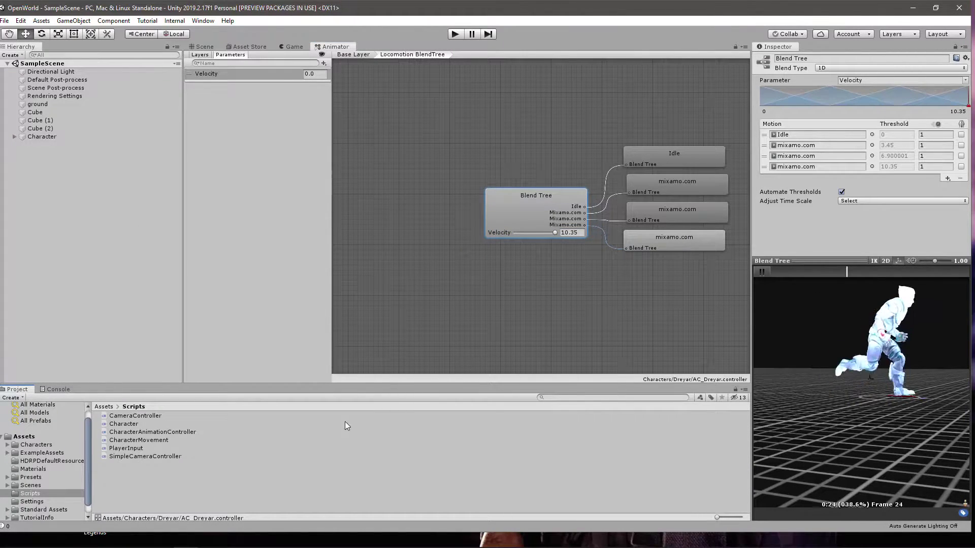
{"action": "left_click", "coordinate": [36, 444]}
{"action": "scroll", "coordinate": [44, 475], "scroll_direction": "down", "scroll_amount": 1}
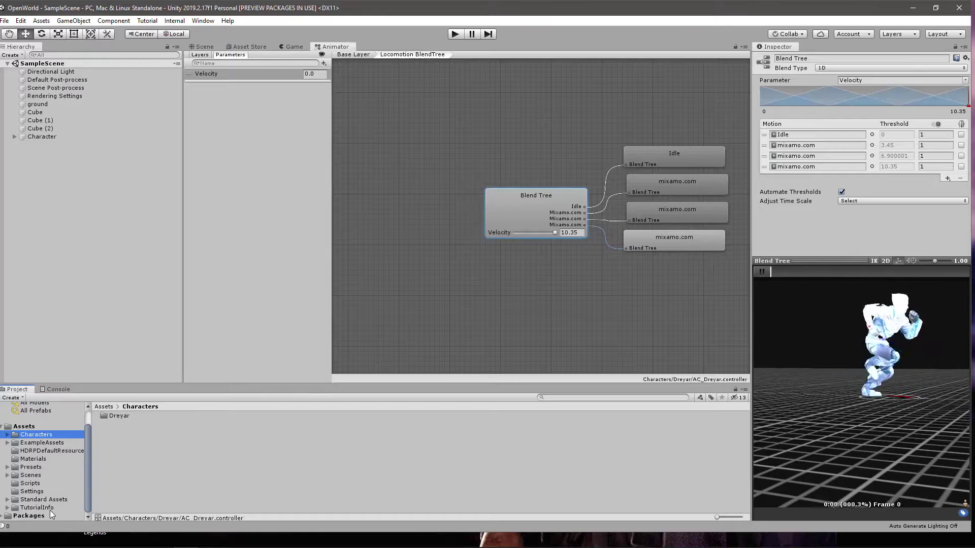
{"action": "left_click", "coordinate": [25, 477]}
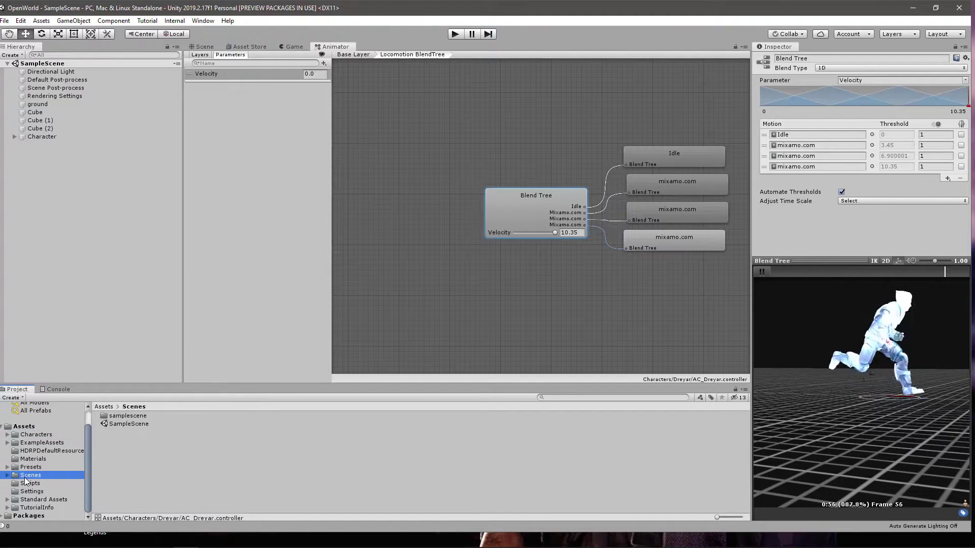
{"action": "left_click", "coordinate": [37, 483]}
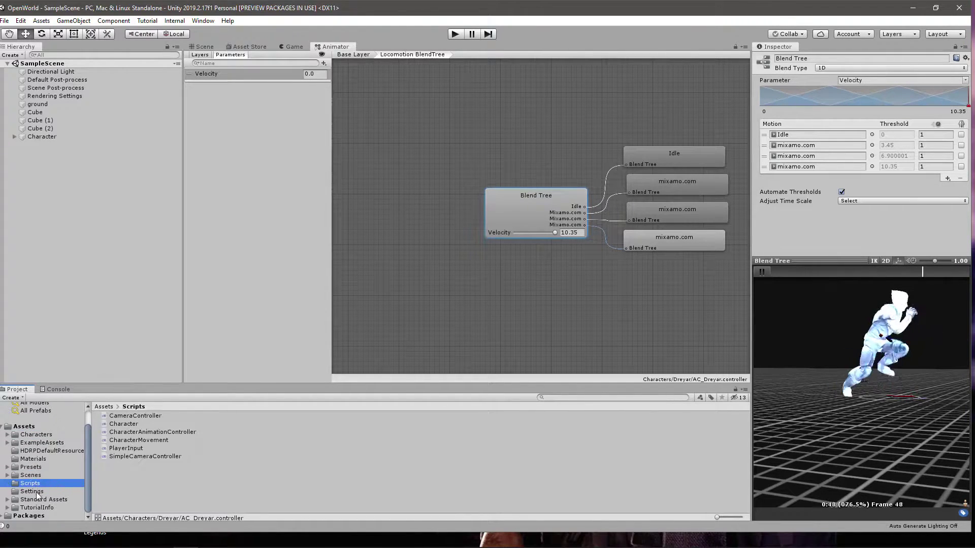
{"action": "left_click", "coordinate": [35, 435]}
Open Characters > Dreyar > Animations and select the Running (1) clip.
{"action": "left_click", "coordinate": [113, 416]}
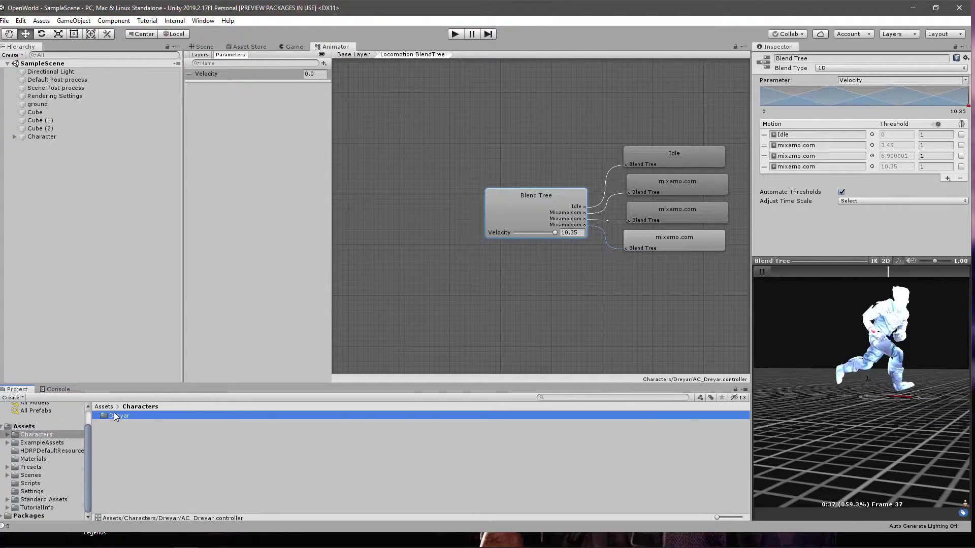
{"action": "double_click", "coordinate": [114, 416]}
{"action": "left_click", "coordinate": [132, 407]}
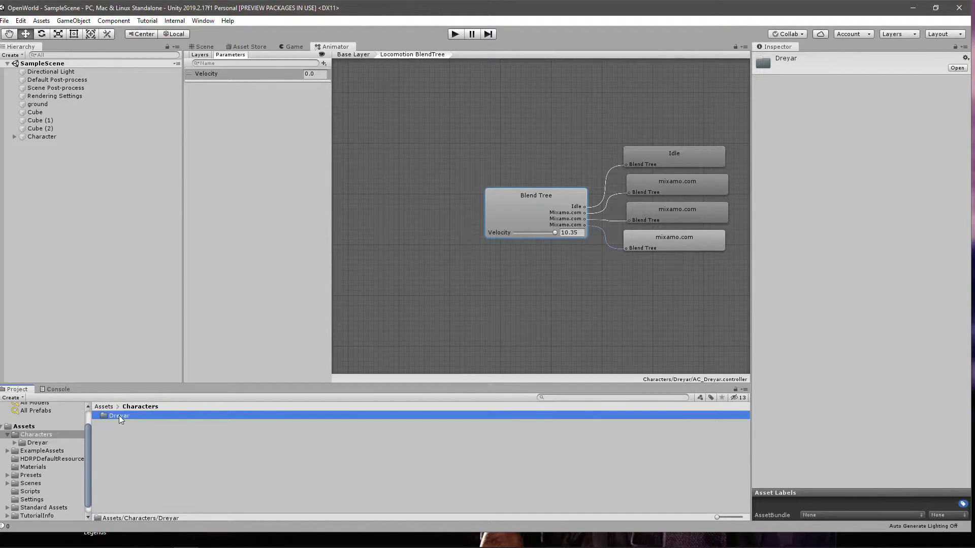
{"action": "double_click", "coordinate": [119, 416]}
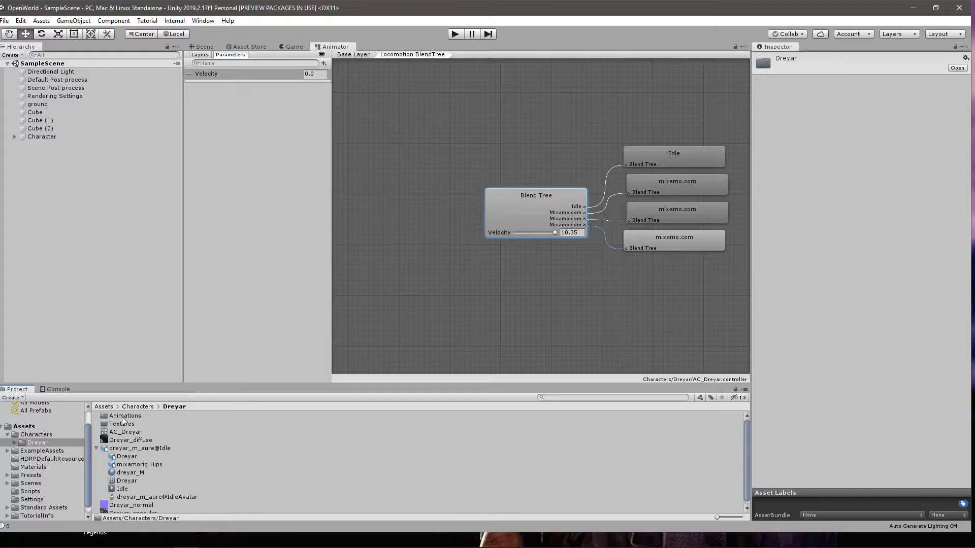
{"action": "double_click", "coordinate": [122, 416]}
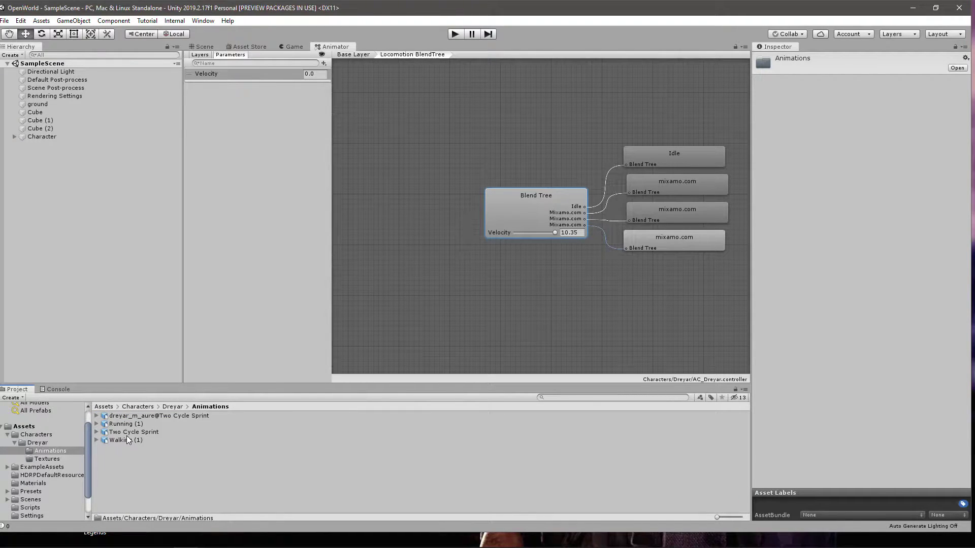
{"action": "left_click", "coordinate": [124, 423]}
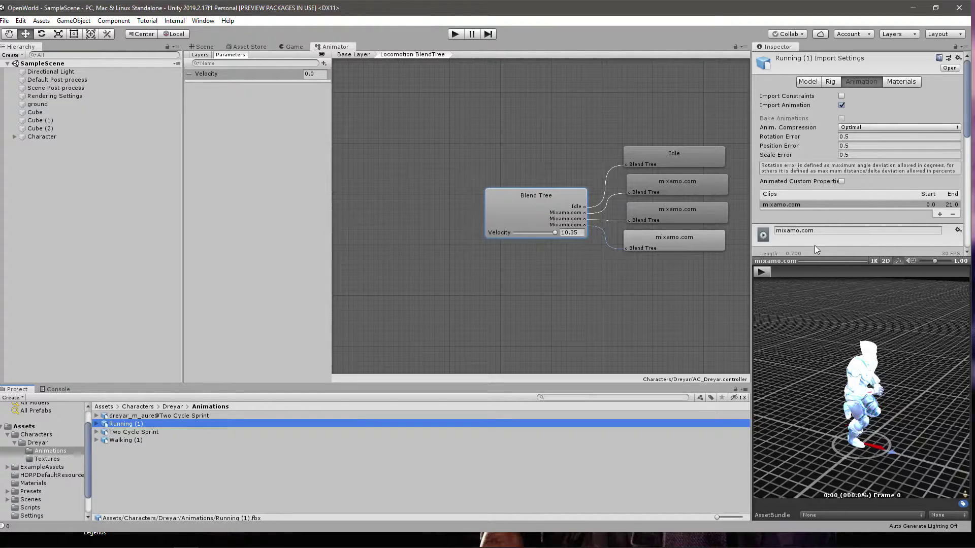
{"action": "left_click", "coordinate": [761, 272]}
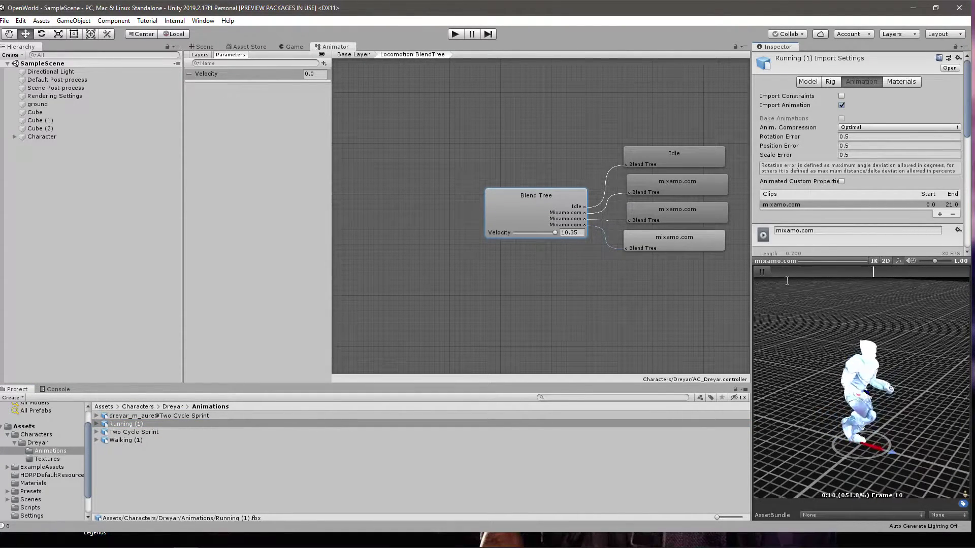
{"action": "left_click_drag", "start_coordinate": [843, 273], "coordinate": [764, 273]}
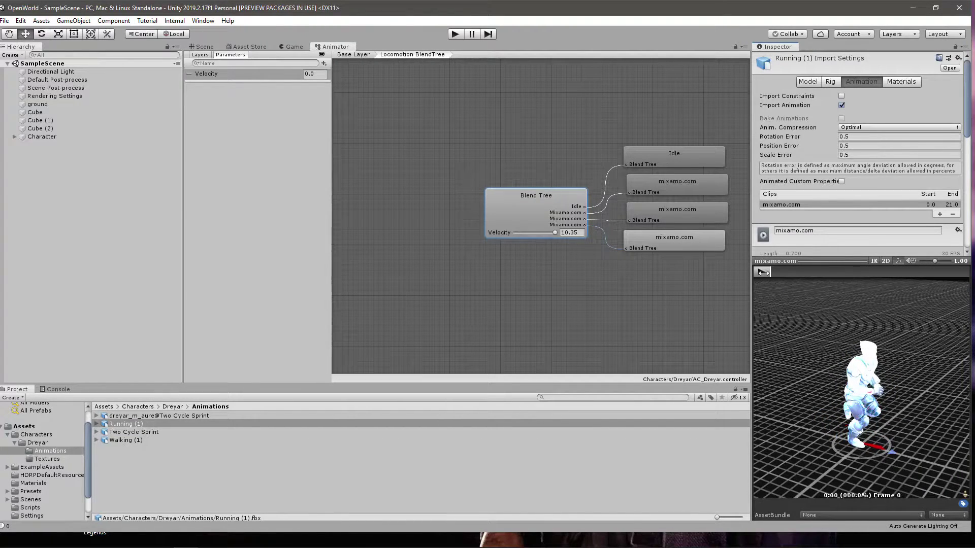
{"action": "left_click_drag", "start_coordinate": [769, 270], "coordinate": [796, 265]}
{"action": "left_click_drag", "start_coordinate": [820, 269], "coordinate": [968, 274]}
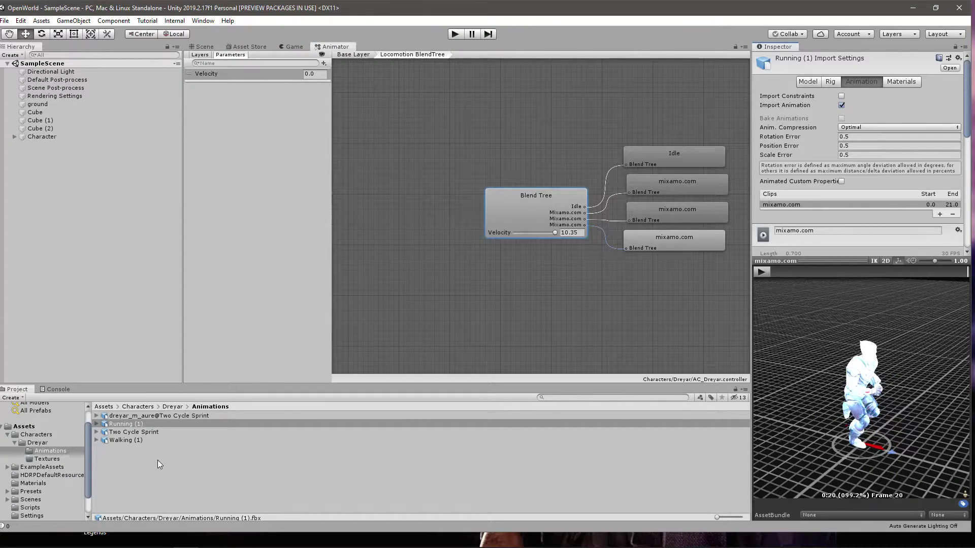
{"action": "left_click", "coordinate": [142, 416]}
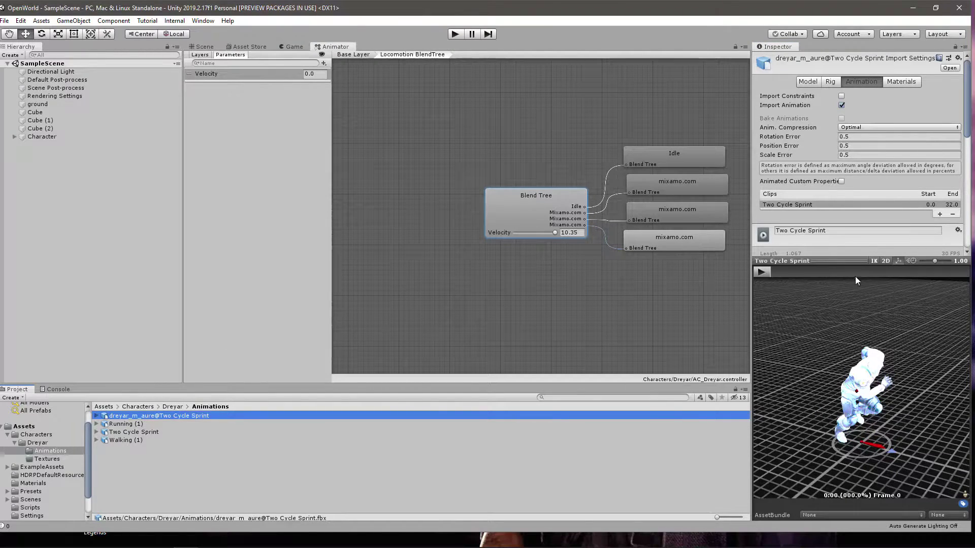
{"action": "left_click", "coordinate": [773, 272]}
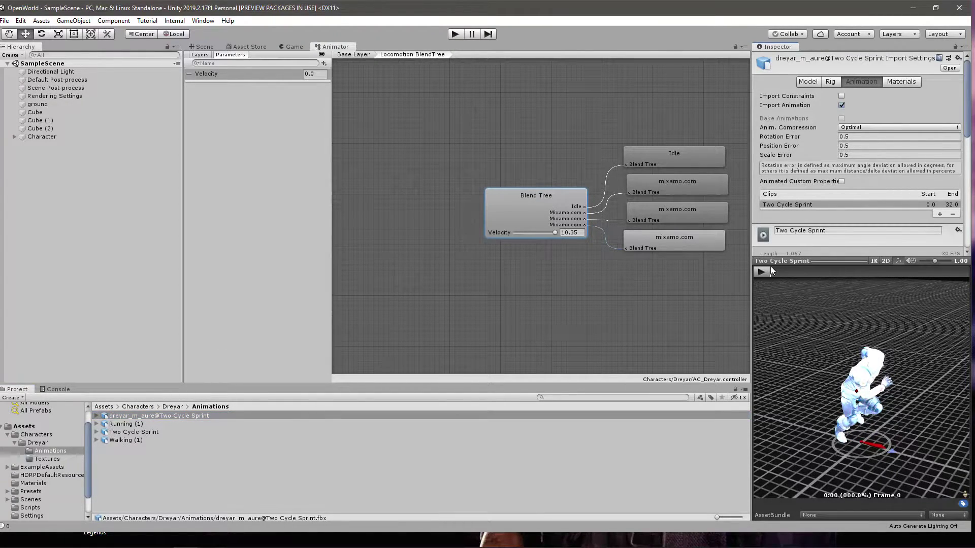
{"action": "left_click_drag", "start_coordinate": [776, 266], "coordinate": [965, 271]}
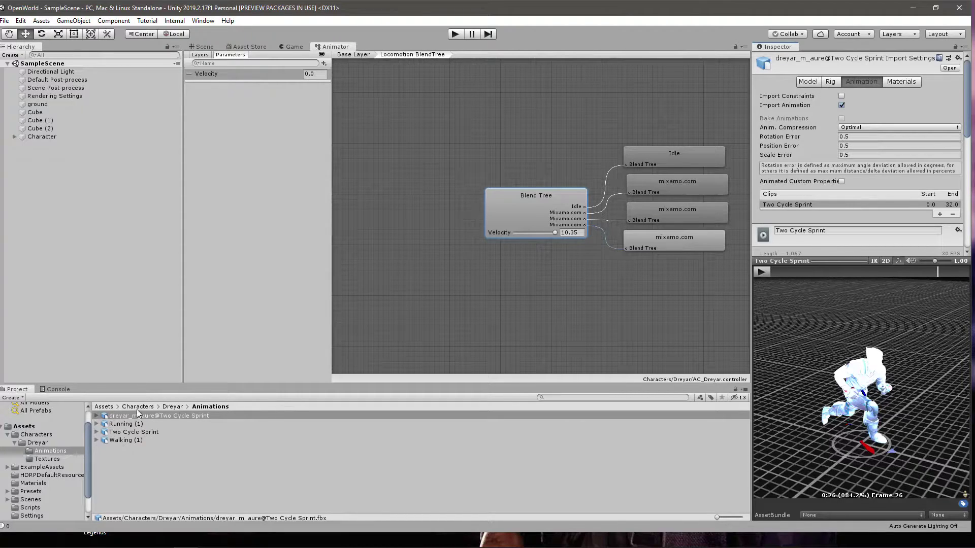
Select Running (1), orbit its preview to a side view and scrub to mid-stride.
{"action": "left_click", "coordinate": [193, 424]}
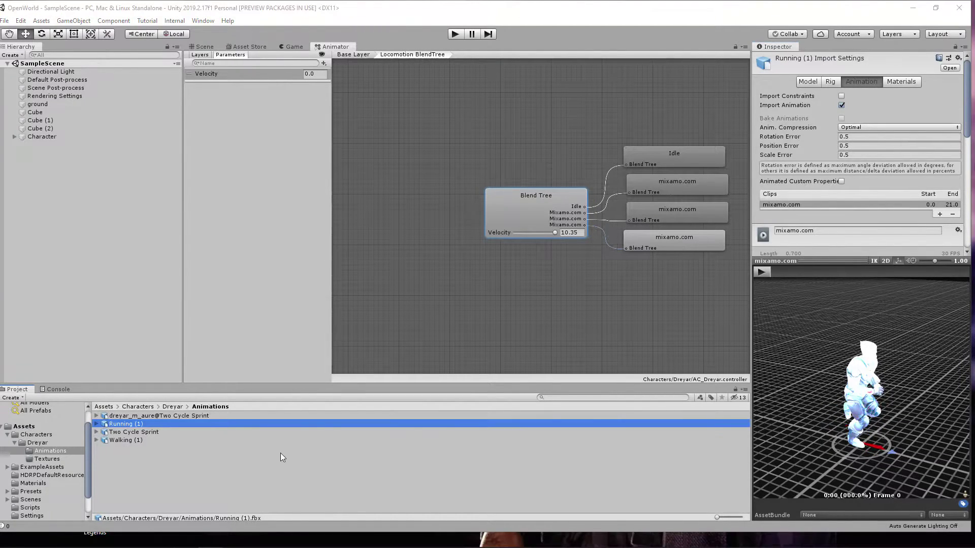
{"action": "left_click_drag", "start_coordinate": [812, 300], "coordinate": [894, 352]}
{"action": "left_click_drag", "start_coordinate": [775, 271], "coordinate": [952, 290]}
Scrub the Two Cycle Sprint preview, then select Walking (1) and orbit to a low view.
{"action": "left_click", "coordinate": [215, 417]}
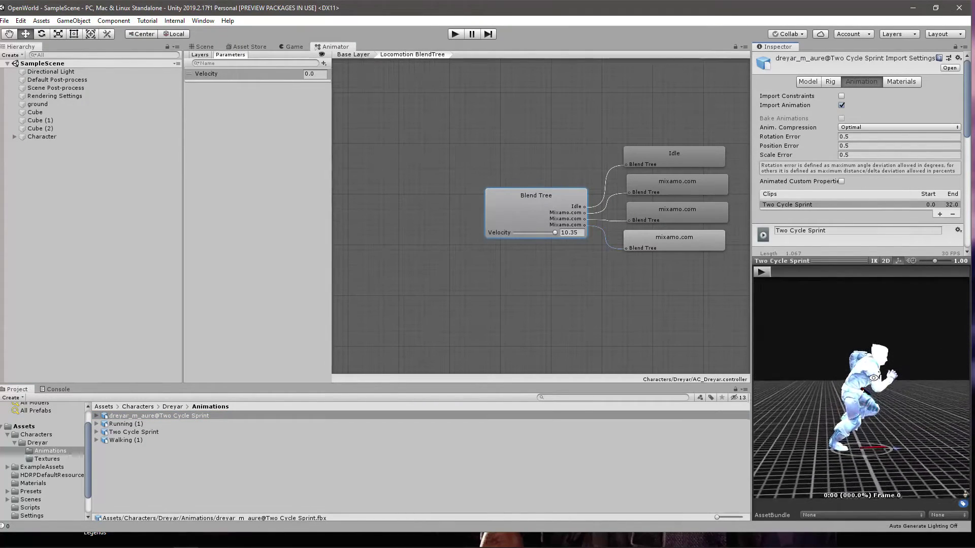
{"action": "left_click_drag", "start_coordinate": [770, 272], "coordinate": [947, 289]}
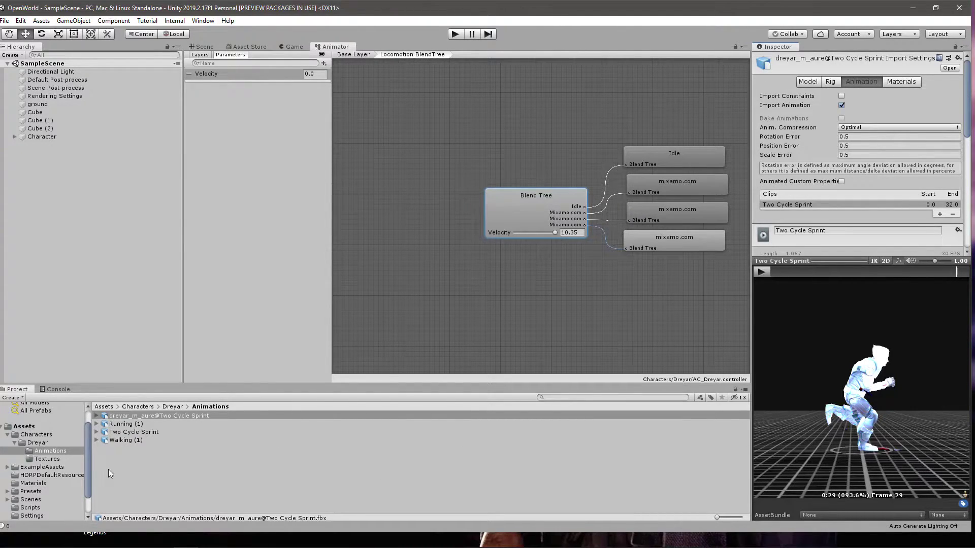
{"action": "left_click", "coordinate": [124, 440]}
{"action": "left_click_drag", "start_coordinate": [858, 382], "coordinate": [821, 346]}
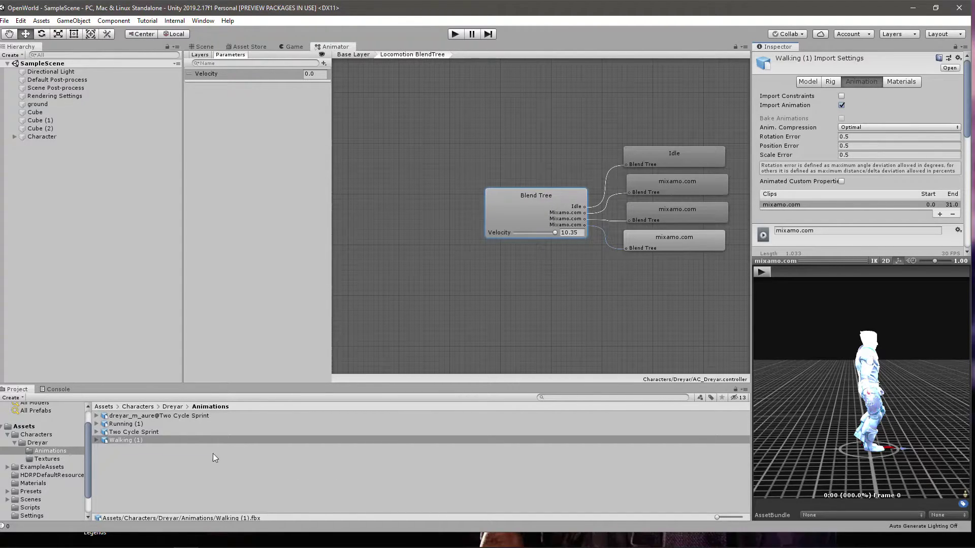
Check the Blend Tree's fastest motion slot and locate its clip in the Project.
{"action": "left_click", "coordinate": [663, 243]}
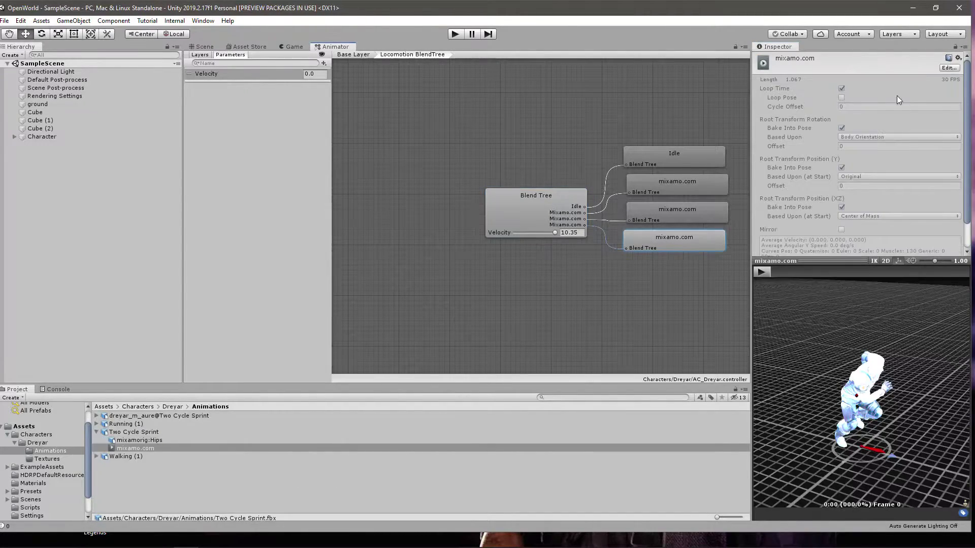
{"action": "scroll", "coordinate": [896, 136], "scroll_direction": "down", "scroll_amount": 2}
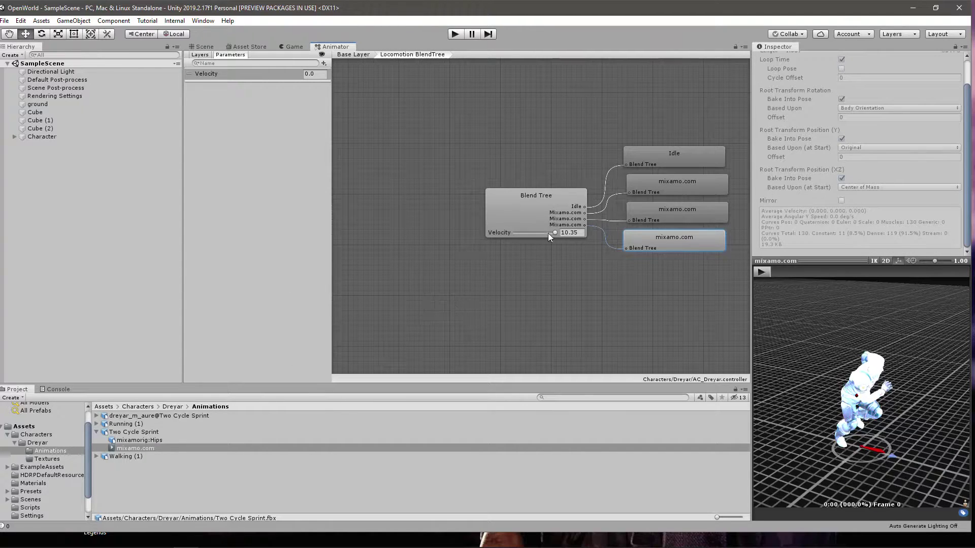
{"action": "left_click", "coordinate": [530, 219]}
{"action": "left_click", "coordinate": [788, 168]}
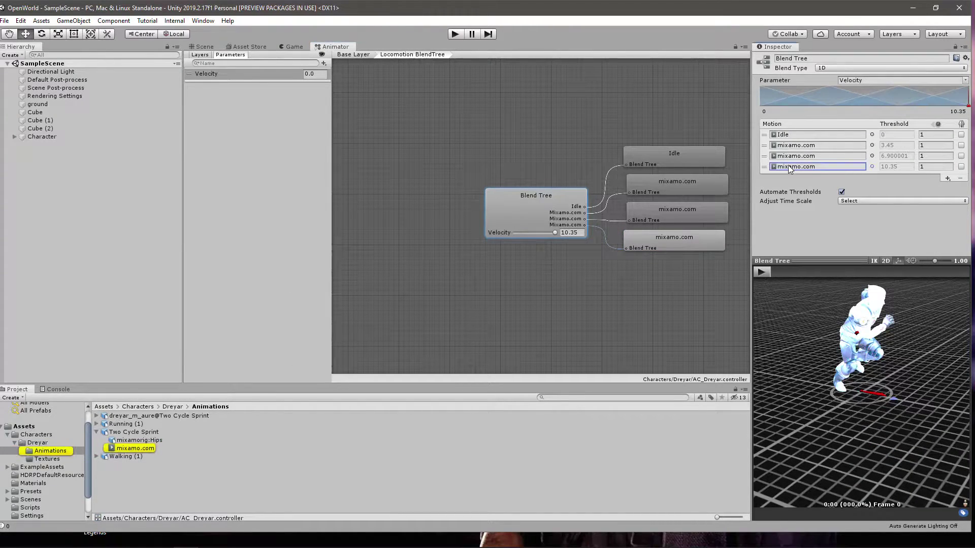
Compare the Running (1), Two Cycle Sprint and Walking (1) clip previews.
{"action": "left_click", "coordinate": [134, 425]}
{"action": "left_click", "coordinate": [134, 432]}
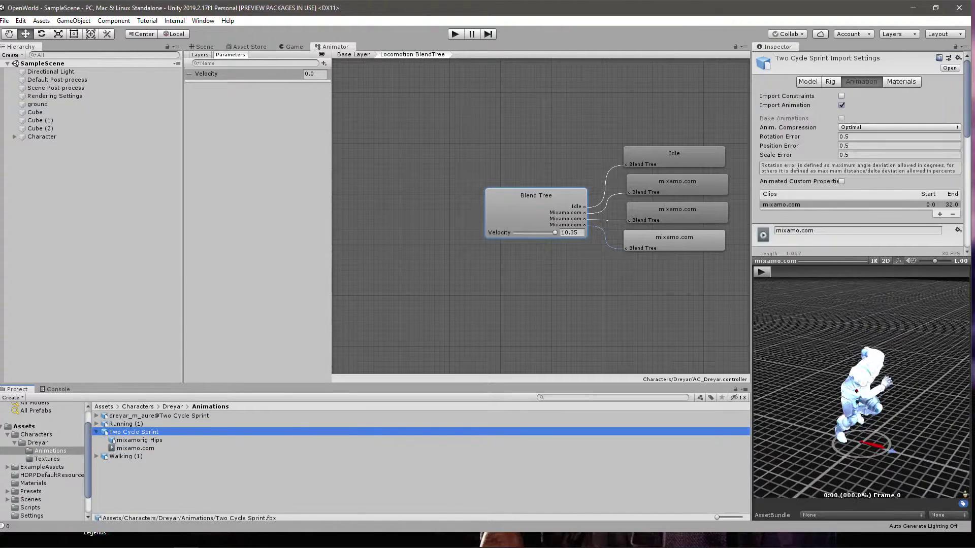
{"action": "left_click", "coordinate": [804, 265]}
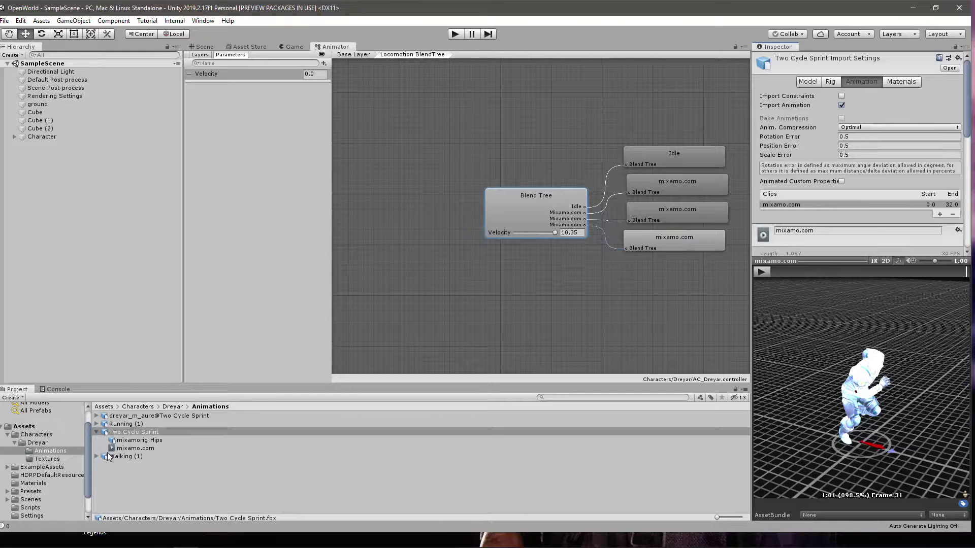
{"action": "left_click", "coordinate": [120, 456]}
{"action": "mouse_move", "coordinate": [785, 269]}
{"action": "left_mouse_down"}
{"action": "mouse_move", "coordinate": [772, 266]}
{"action": "mouse_move", "coordinate": [958, 273]}
{"action": "left_mouse_up"}
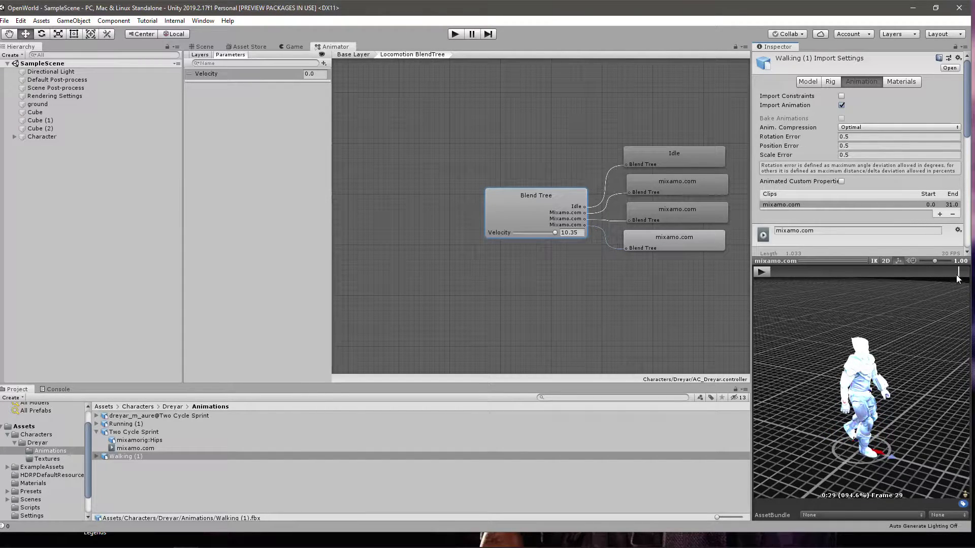
Select the Two Cycle Sprint asset and bring its frame range and Loop Time settings into view.
{"action": "left_click", "coordinate": [104, 433]}
{"action": "left_click", "coordinate": [96, 432]}
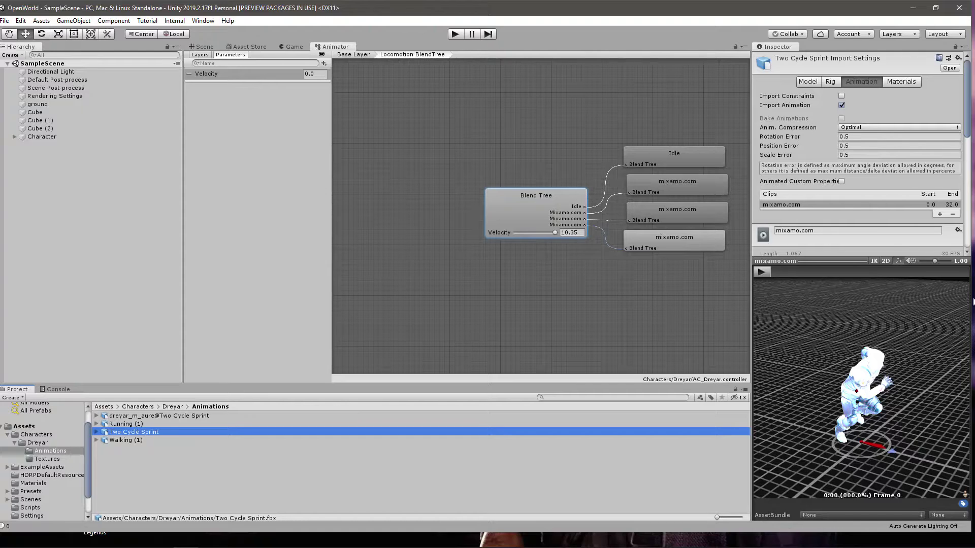
{"action": "scroll", "coordinate": [873, 122], "scroll_direction": "down", "scroll_amount": 5}
{"action": "scroll", "coordinate": [889, 119], "scroll_direction": "up", "scroll_amount": 2}
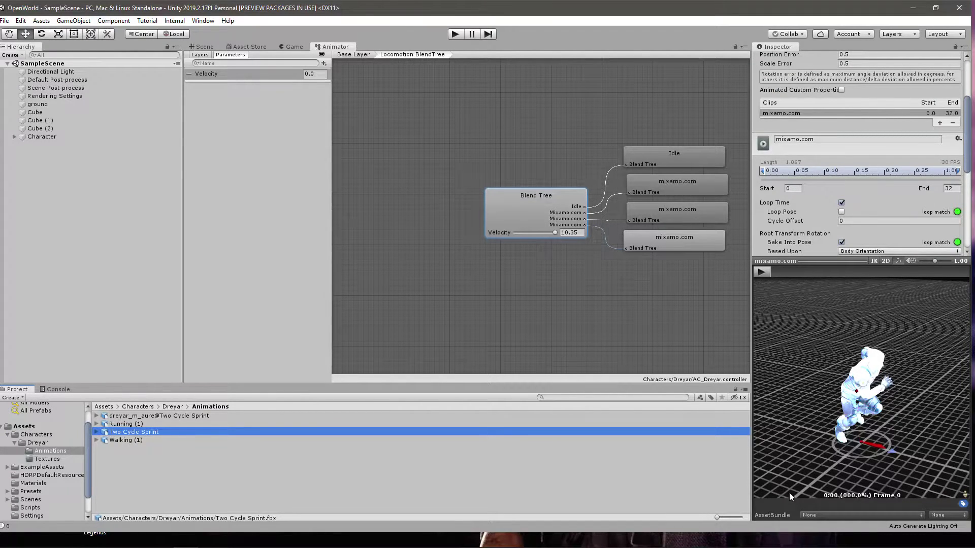
{"action": "left_click_drag", "start_coordinate": [781, 273], "coordinate": [858, 268]}
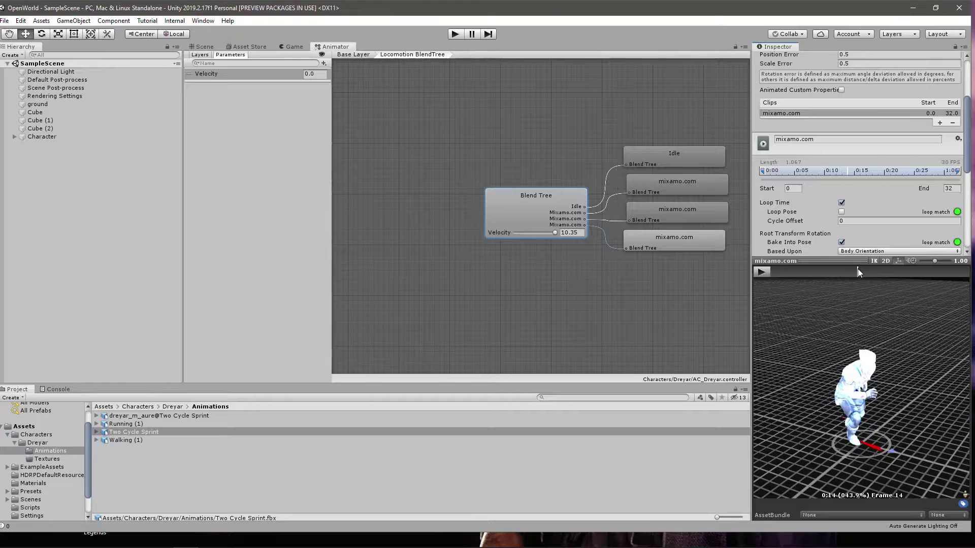
{"action": "middle_click_drag", "start_coordinate": [867, 472], "coordinate": [860, 434]}
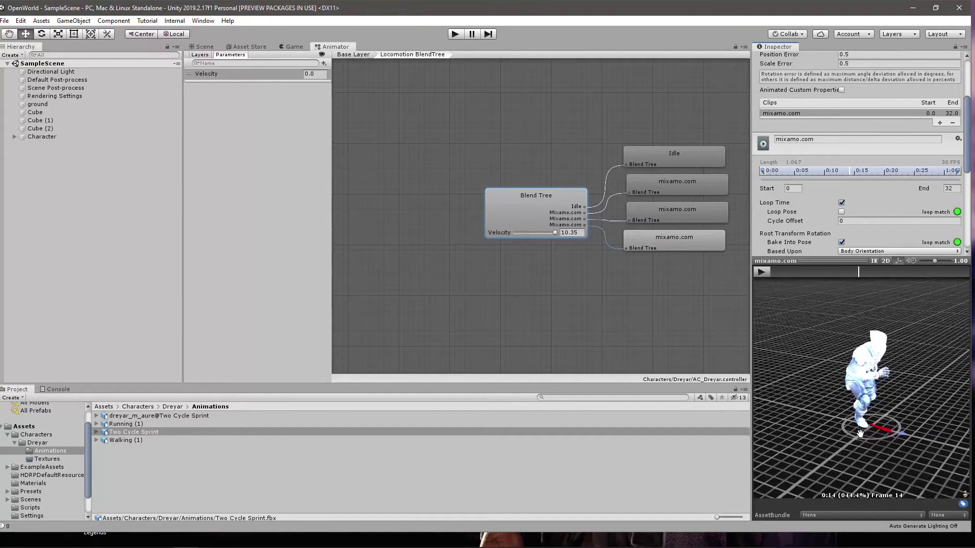
{"action": "left_click_drag", "start_coordinate": [889, 384], "coordinate": [886, 382]}
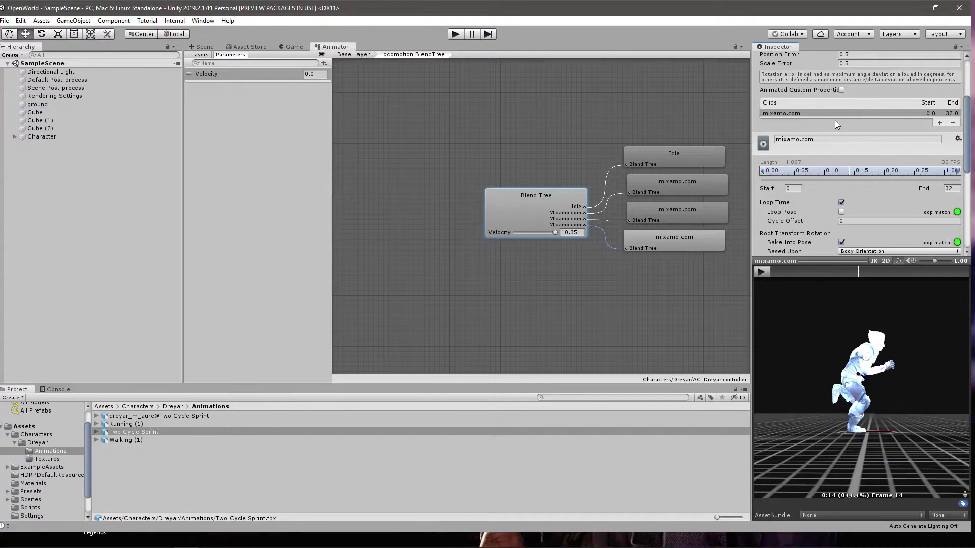
{"action": "left_click_drag", "start_coordinate": [863, 272], "coordinate": [753, 275]}
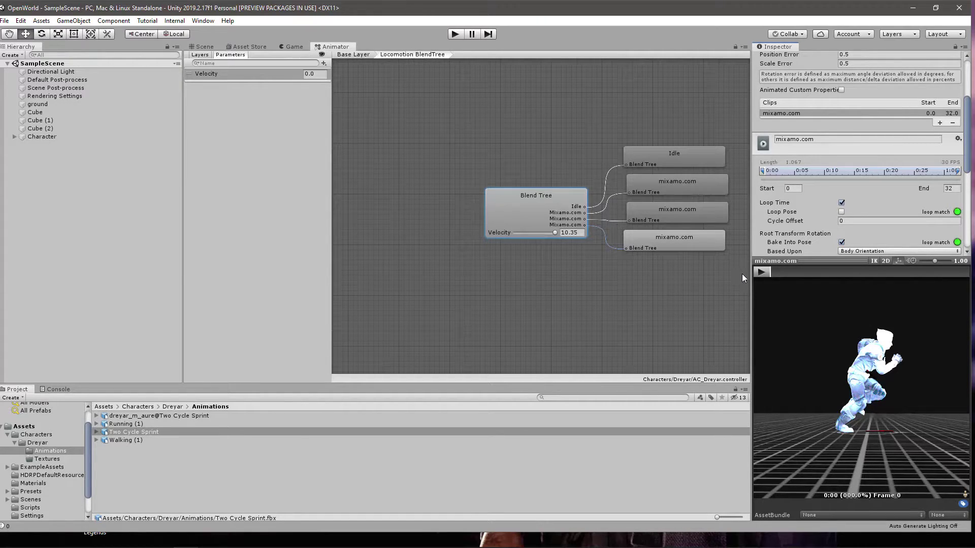
{"action": "left_click_drag", "start_coordinate": [759, 269], "coordinate": [863, 284]}
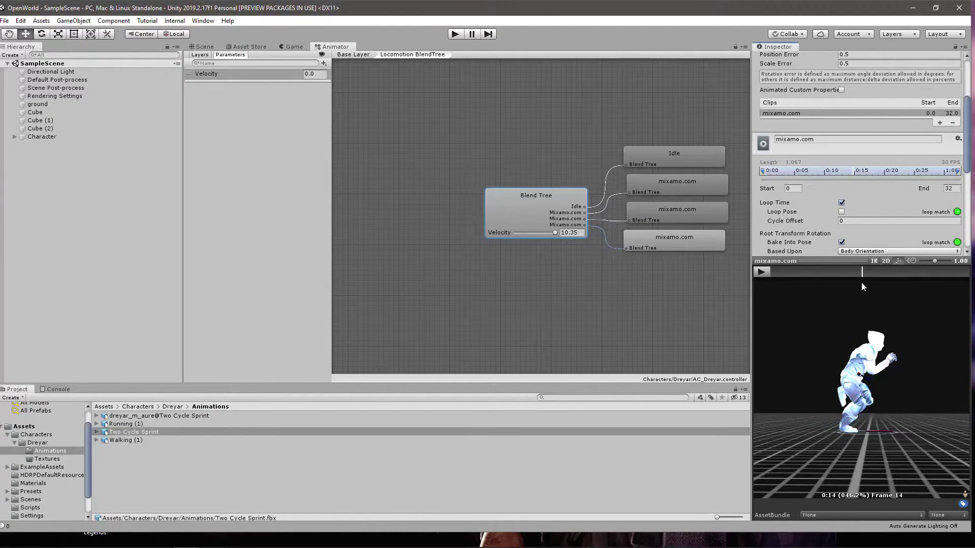
{"action": "left_click", "coordinate": [761, 273]}
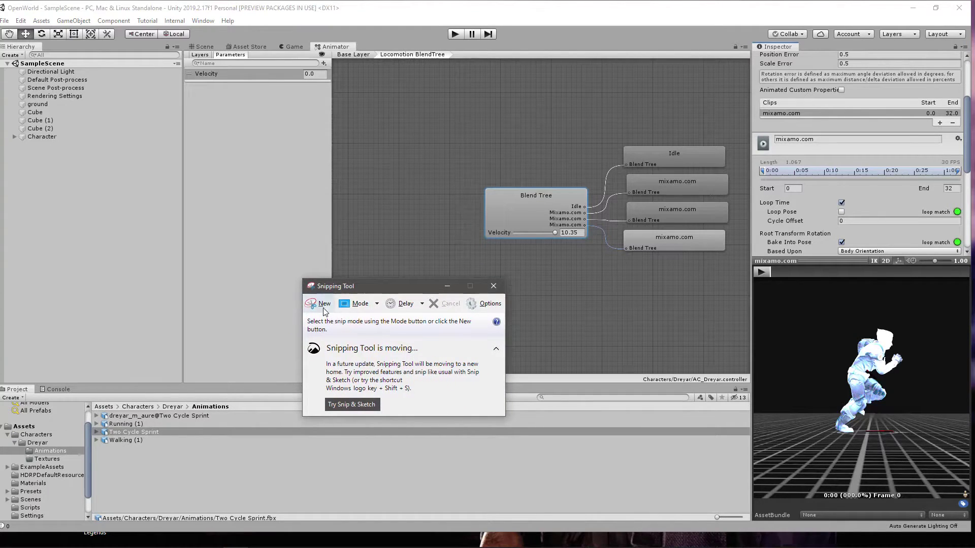
Capture the character's sprint pose from the preview as a screen snip.
{"action": "left_click", "coordinate": [319, 303]}
{"action": "left_click_drag", "start_coordinate": [759, 283], "coordinate": [961, 493]}
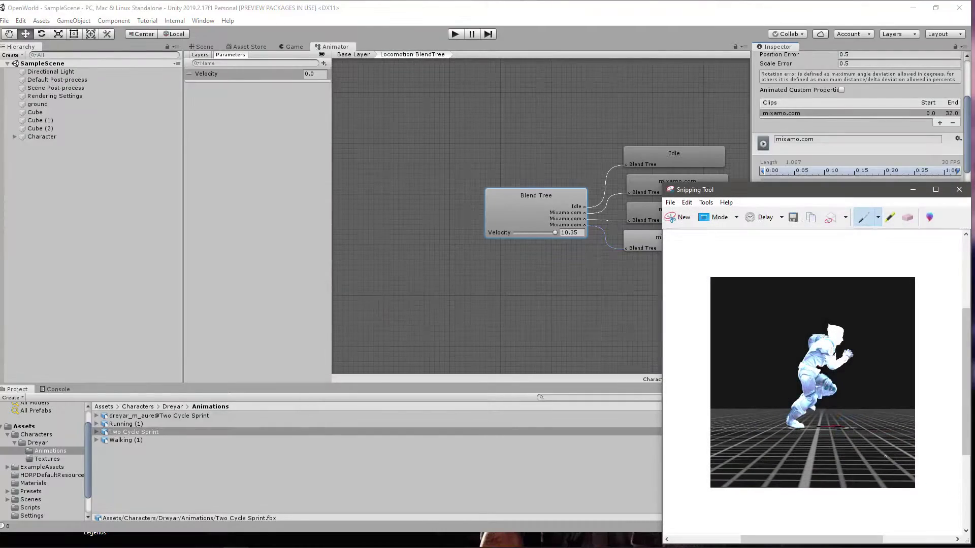
{"action": "left_click", "coordinate": [742, 178]}
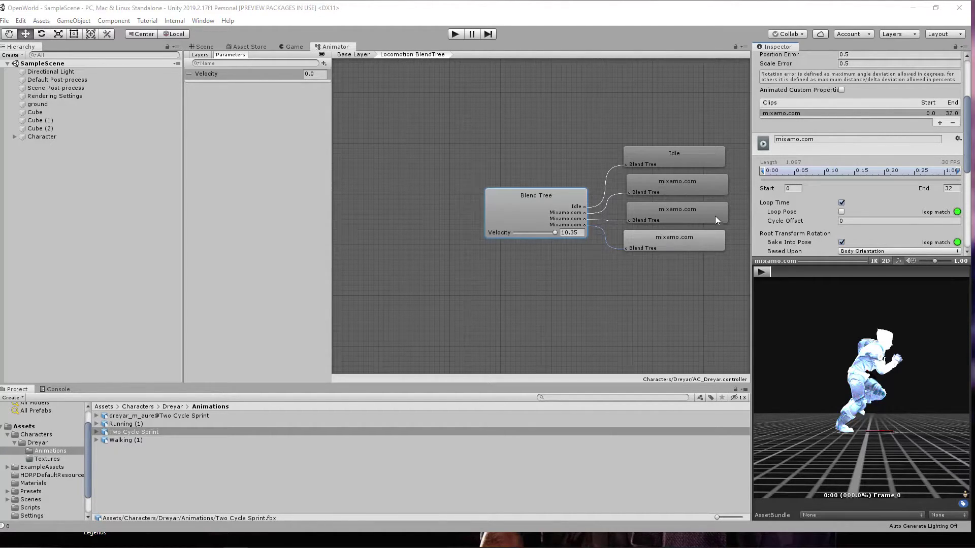
Scrub the sprint preview to frame 9, then trim the clip to end at frame 16.
{"action": "left_click_drag", "start_coordinate": [781, 272], "coordinate": [869, 273]}
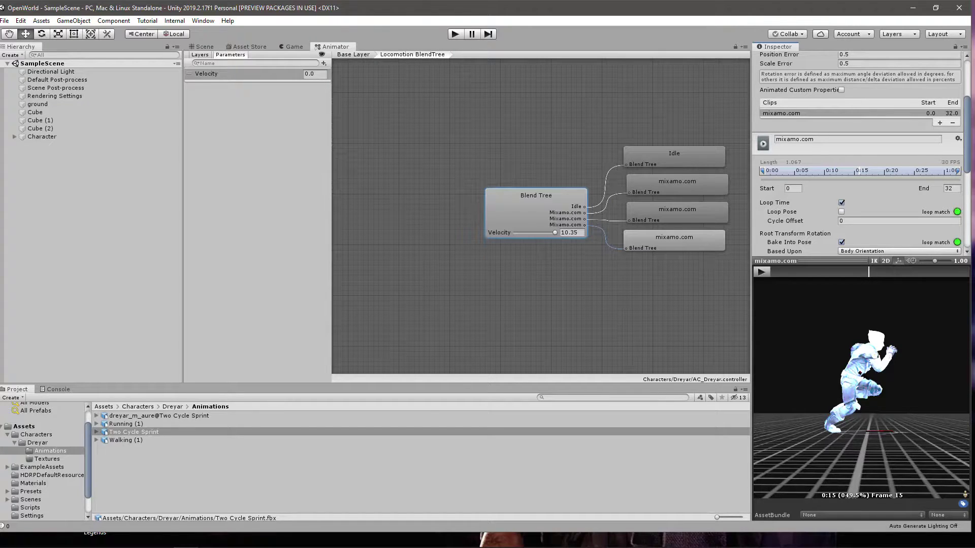
{"action": "left_click_drag", "start_coordinate": [300, 398], "coordinate": [568, 193]}
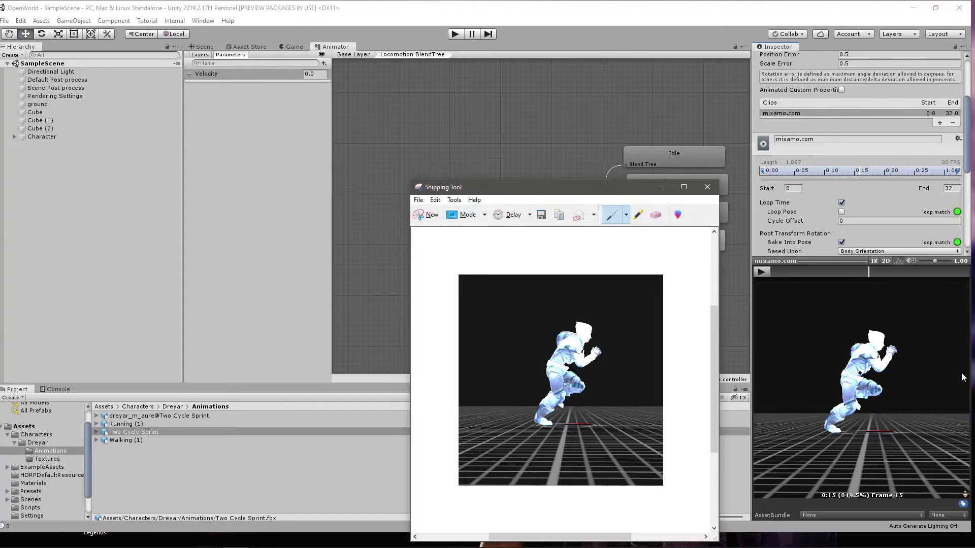
{"action": "left_click", "coordinate": [860, 172]}
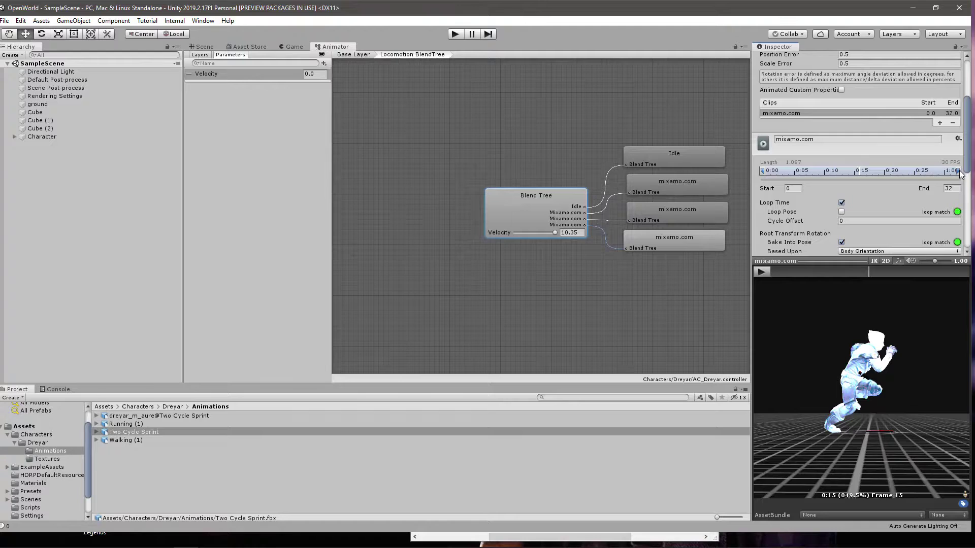
{"action": "left_click_drag", "start_coordinate": [959, 173], "coordinate": [863, 172]}
Enable Loop Time and bake root rotation on the trimmed clip, then apply the import settings.
{"action": "left_click", "coordinate": [841, 203]}
{"action": "left_click", "coordinate": [841, 242]}
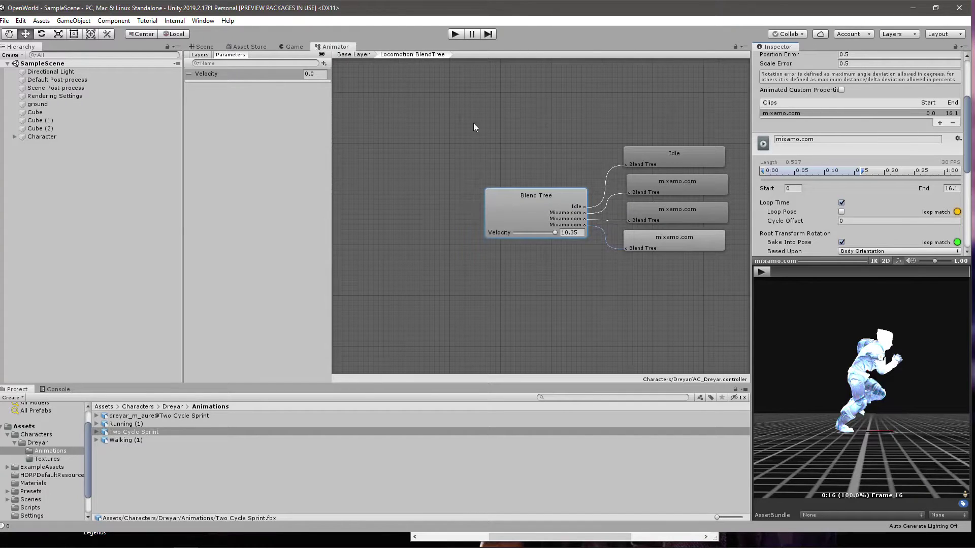
{"action": "left_click", "coordinate": [516, 203]}
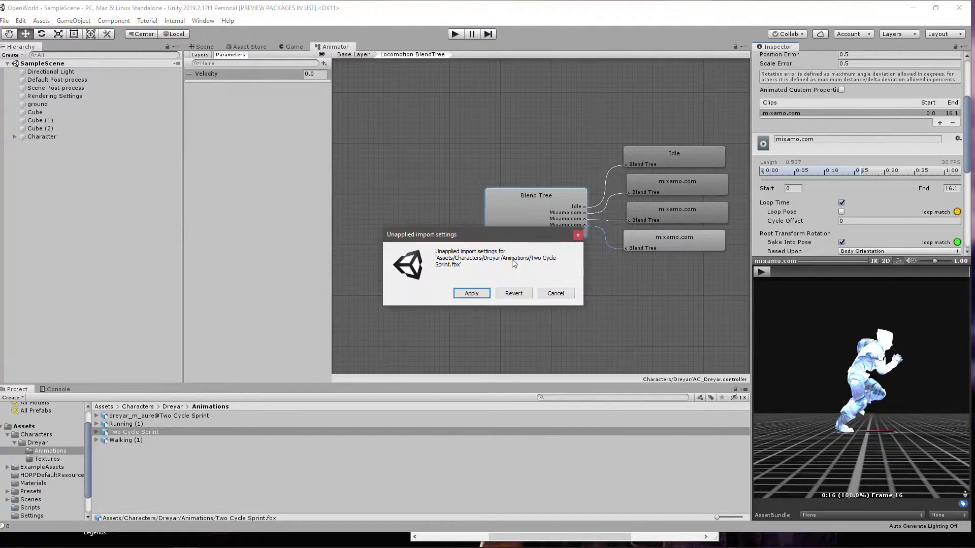
{"action": "left_click", "coordinate": [460, 295]}
Set the Blend Tree's Velocity to 5.8 and play its preview.
{"action": "left_click", "coordinate": [564, 232]}
{"action": "type", "text": "5.8"}
{"action": "left_click", "coordinate": [766, 272]}
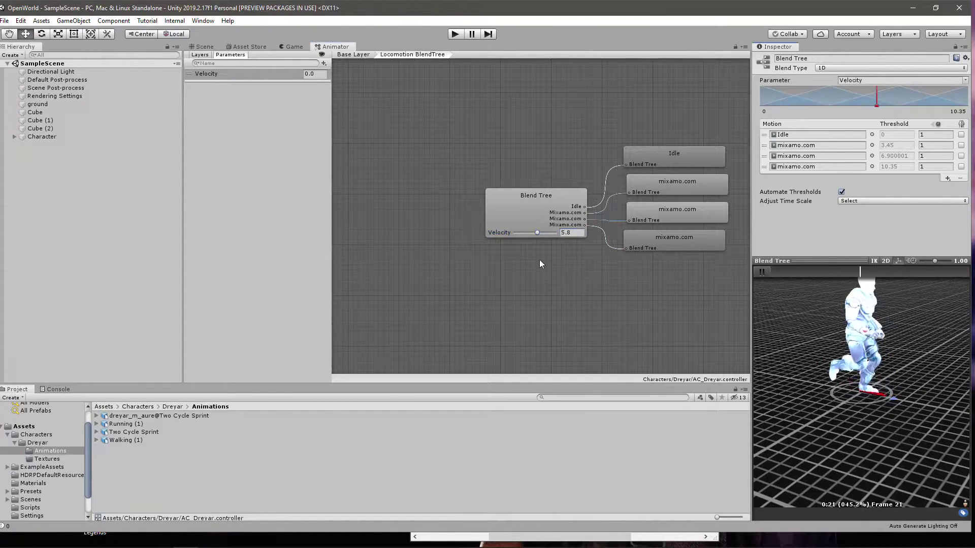
Drag Velocity lower and back up, leaving the blend tree at its top speed of 10.35.
{"action": "mouse_move", "coordinate": [539, 233]}
{"action": "left_mouse_down"}
{"action": "mouse_move", "coordinate": [506, 233]}
{"action": "mouse_move", "coordinate": [565, 224]}
{"action": "left_mouse_up"}
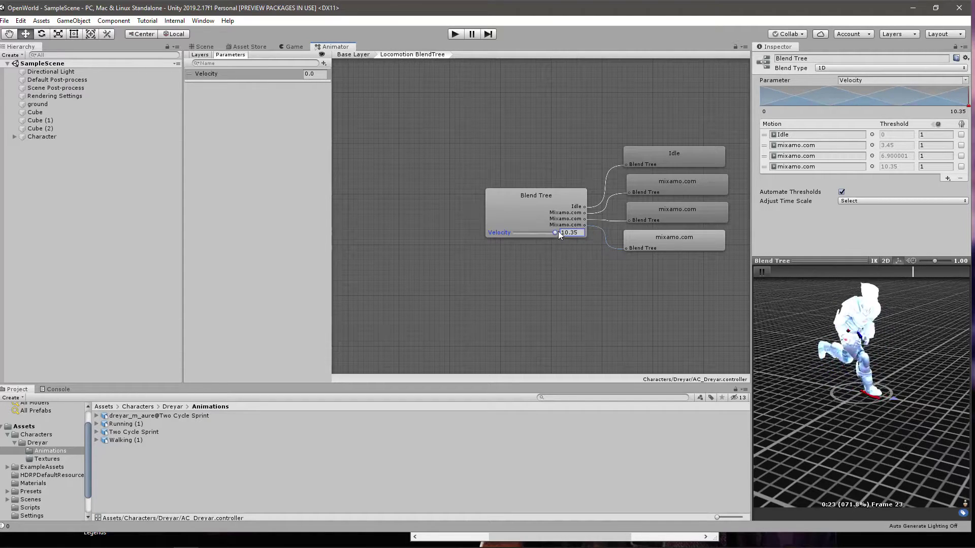
{"action": "mouse_move", "coordinate": [559, 232]}
{"action": "left_mouse_down"}
{"action": "mouse_move", "coordinate": [513, 230]}
{"action": "mouse_move", "coordinate": [559, 230]}
{"action": "mouse_move", "coordinate": [545, 232]}
{"action": "left_mouse_up"}
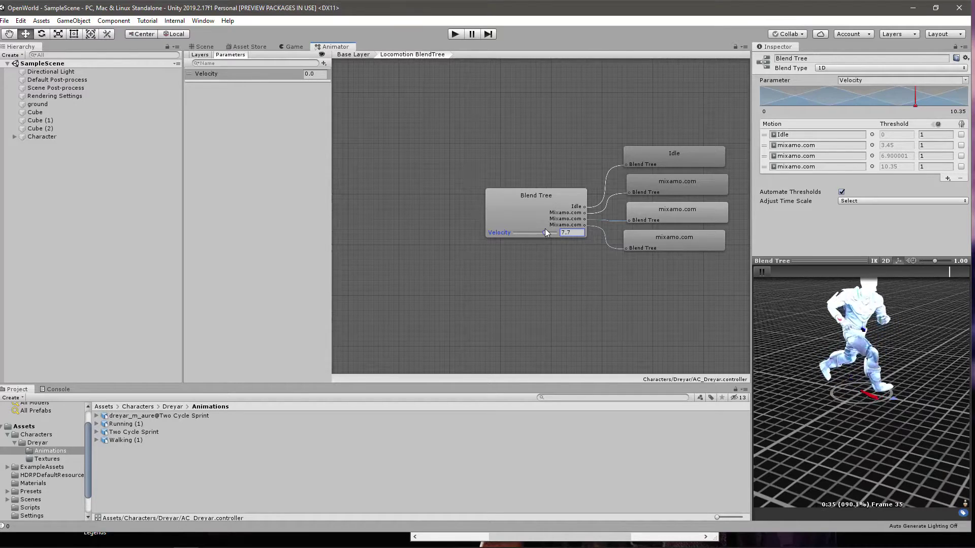
{"action": "left_click_drag", "start_coordinate": [545, 230], "coordinate": [561, 228]}
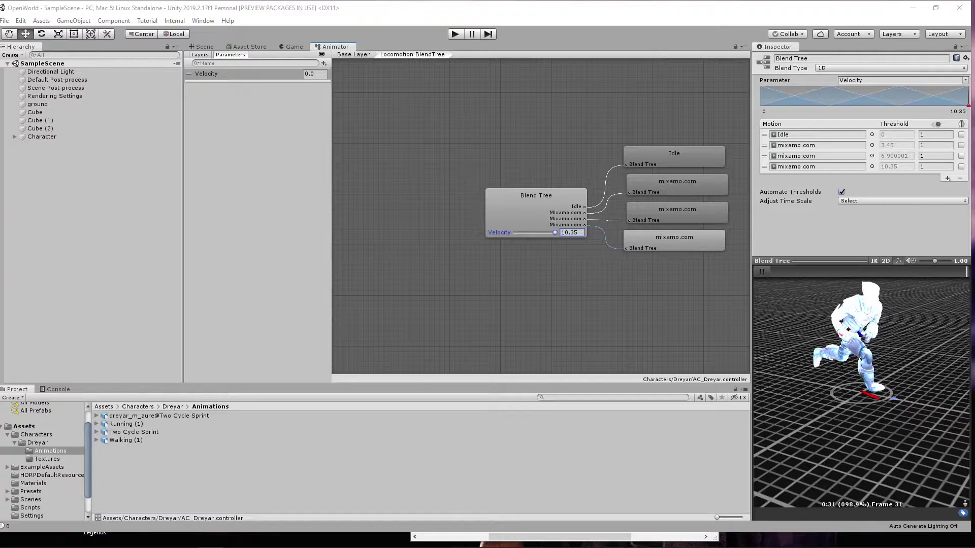
{"action": "left_click", "coordinate": [239, 230]}
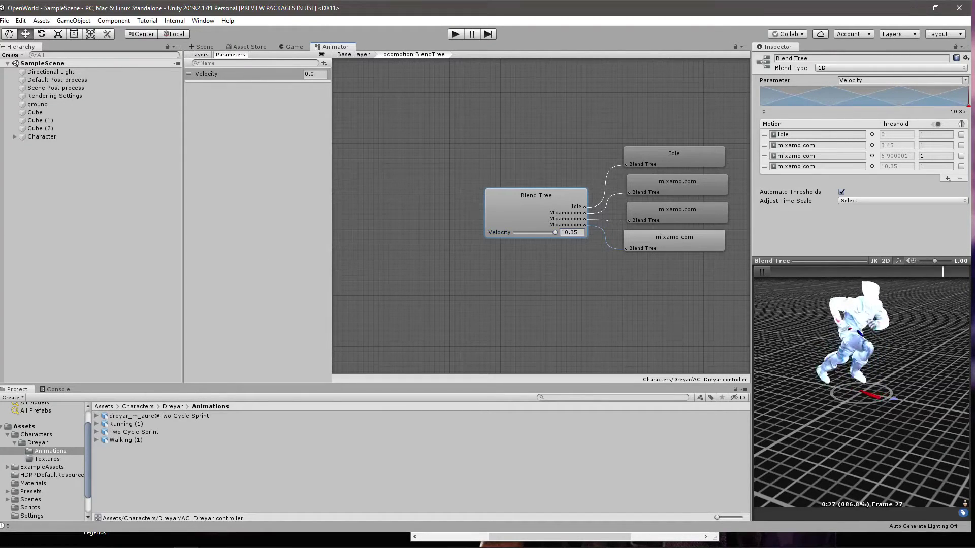
Switch to Mixamo and set the Fast Run animation to In Place.
{"action": "key", "text": "alt+Tab"}
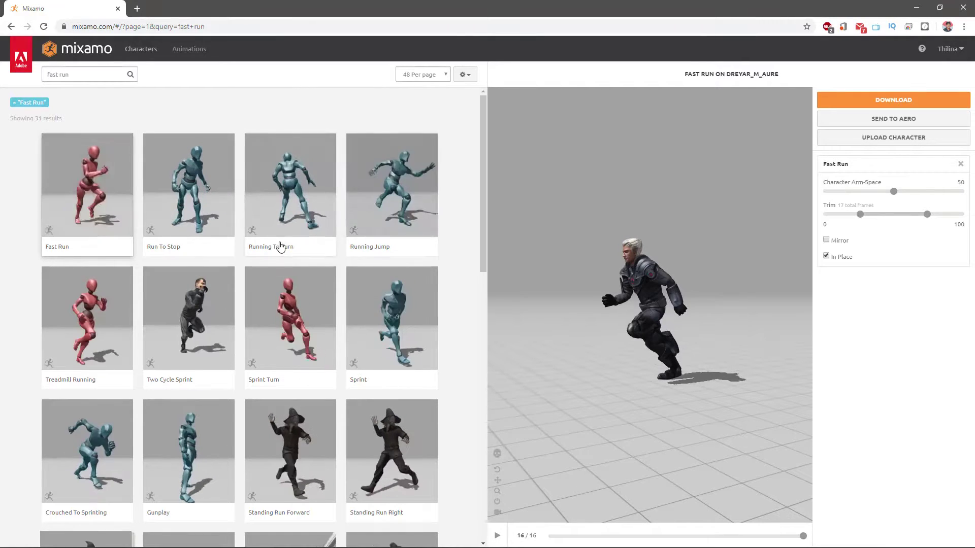
{"action": "scroll", "coordinate": [325, 264], "scroll_direction": "down", "scroll_amount": 2}
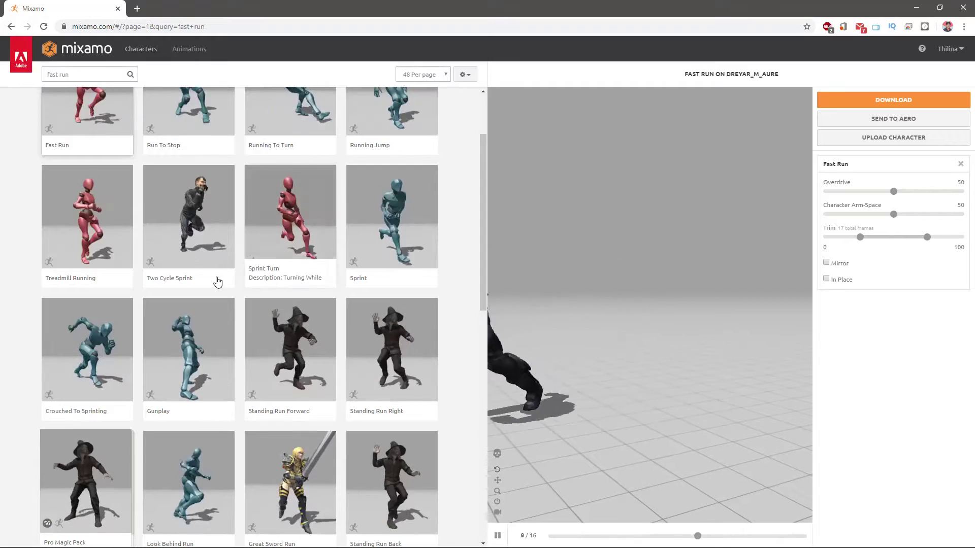
{"action": "scroll", "coordinate": [196, 254], "scroll_direction": "up", "scroll_amount": 2}
{"action": "scroll", "coordinate": [196, 277], "scroll_direction": "down", "scroll_amount": 3}
{"action": "scroll", "coordinate": [216, 288], "scroll_direction": "up", "scroll_amount": 3}
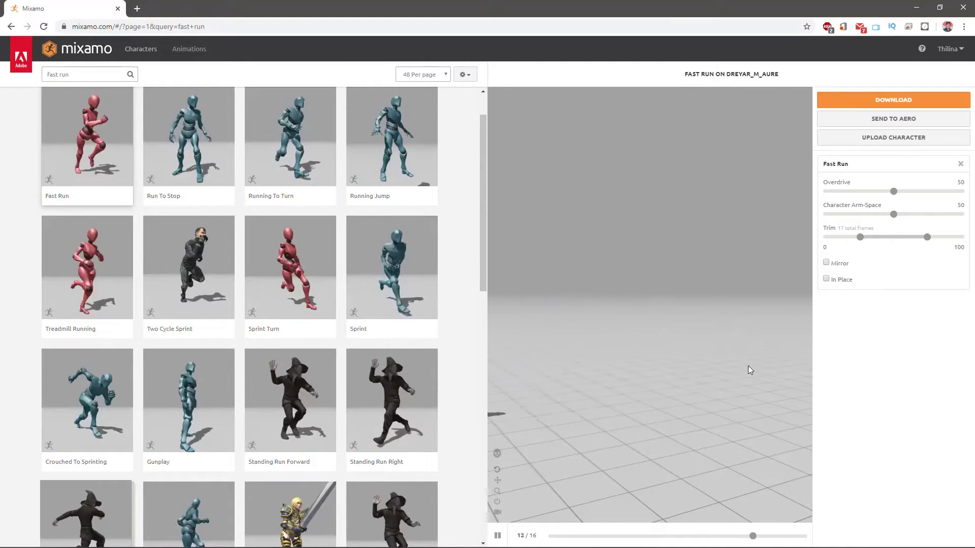
{"action": "left_click", "coordinate": [826, 279]}
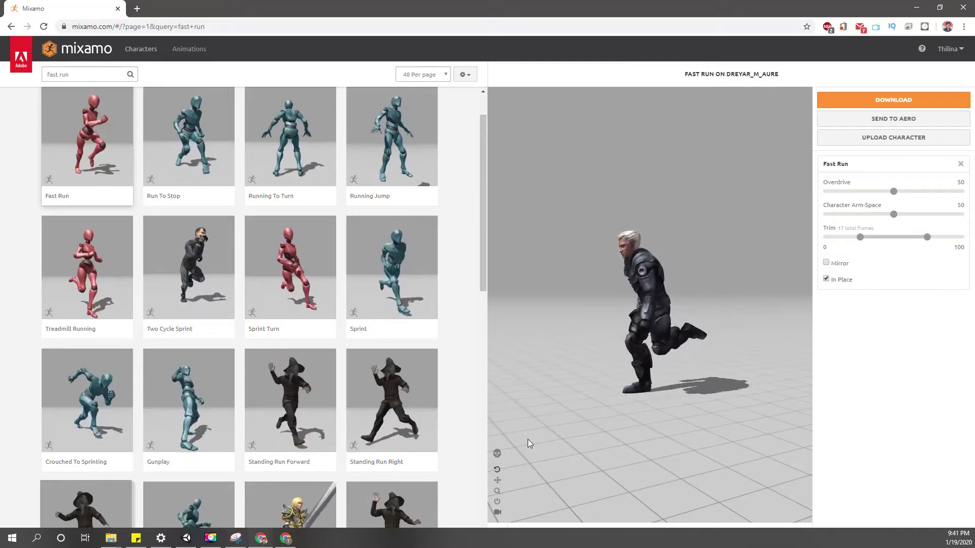
Pause the Fast Run preview, rewind it, orbit behind the runner and step through the first frames.
{"action": "left_click", "coordinate": [498, 535]}
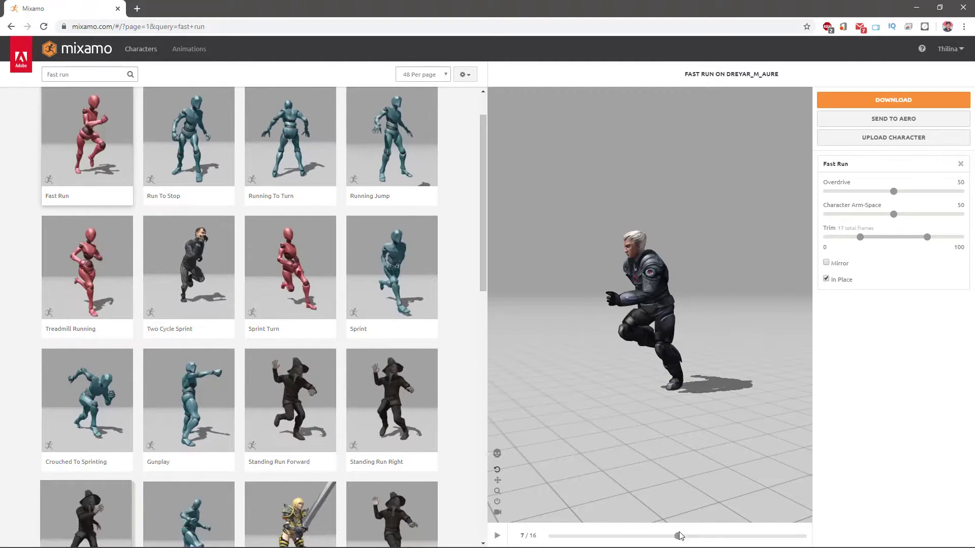
{"action": "left_click_drag", "start_coordinate": [674, 535], "coordinate": [562, 528]}
{"action": "left_click_drag", "start_coordinate": [592, 426], "coordinate": [727, 409]}
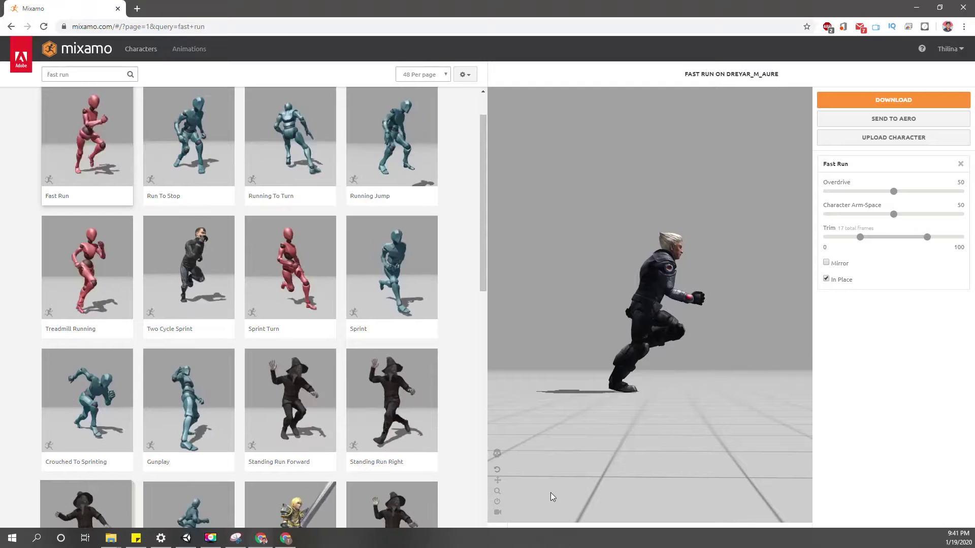
{"action": "left_click_drag", "start_coordinate": [552, 537], "coordinate": [814, 525]}
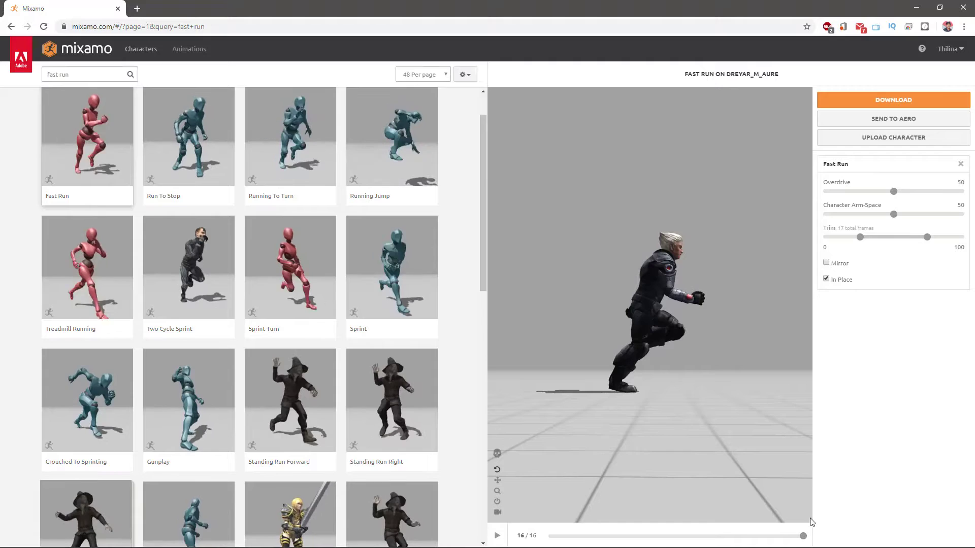
Download Fast Run from Mixamo as an FBX Without Skin and bring Fast Run.fbx into Unity.
{"action": "left_click", "coordinate": [869, 101]}
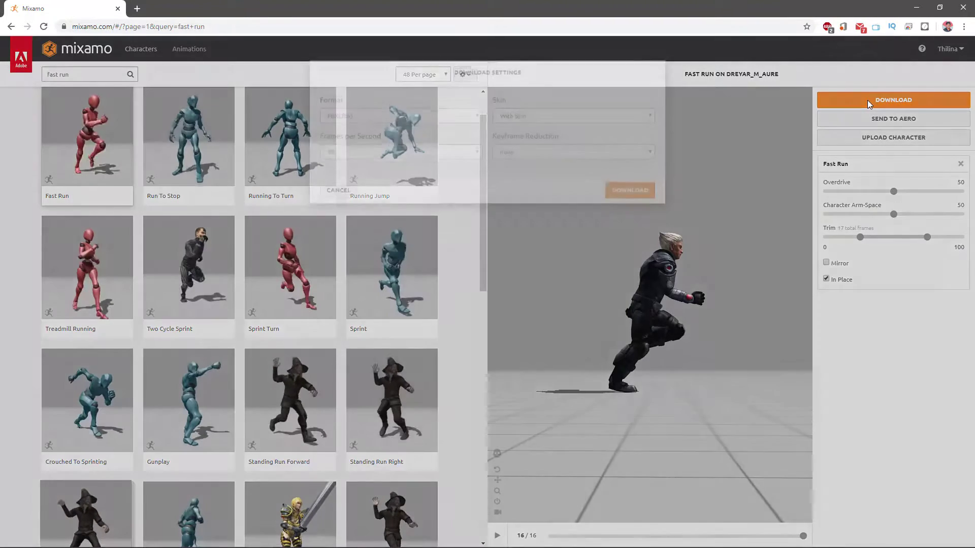
{"action": "left_click", "coordinate": [524, 146]}
{"action": "left_click", "coordinate": [514, 162]}
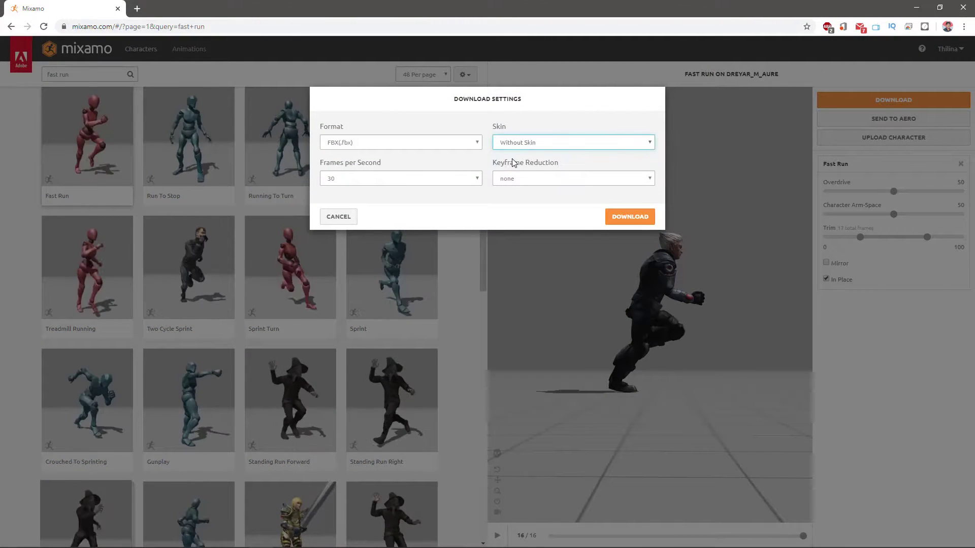
{"action": "left_click", "coordinate": [634, 219]}
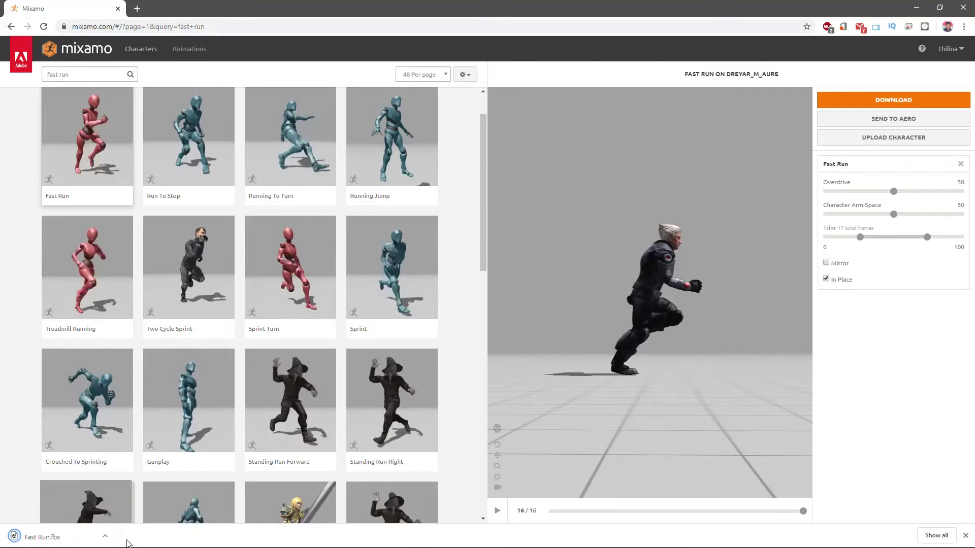
{"action": "left_click_drag", "start_coordinate": [70, 543], "coordinate": [157, 476]}
{"action": "key", "text": "alt+Tab"}
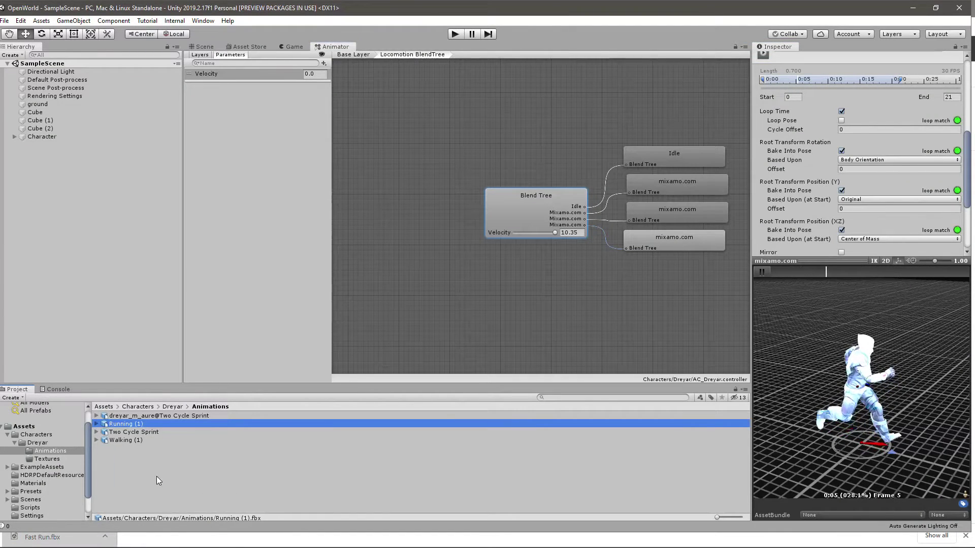
Select the Fast Run clip and drop the Dreyar model into its preview.
{"action": "left_click", "coordinate": [124, 423]}
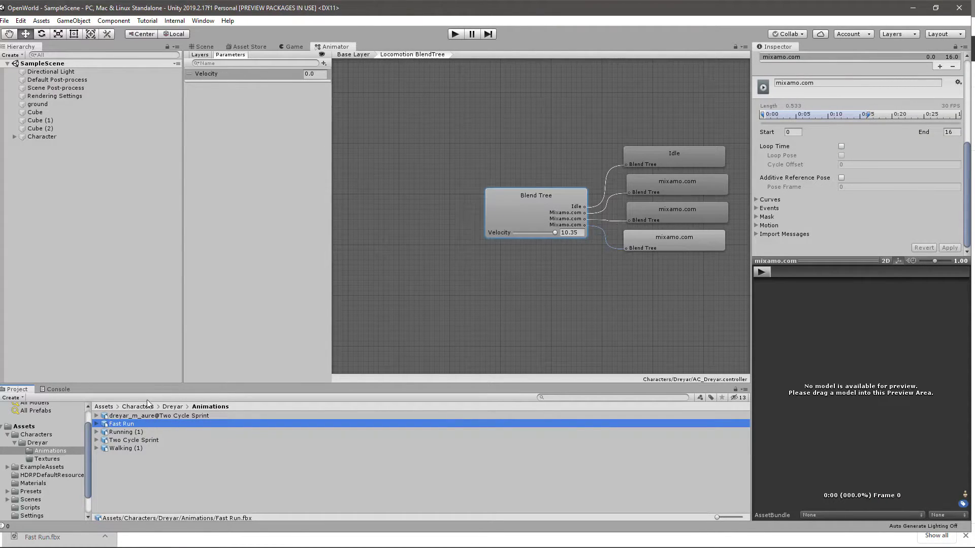
{"action": "left_click", "coordinate": [172, 407]}
{"action": "left_click_drag", "start_coordinate": [120, 453], "coordinate": [836, 376]}
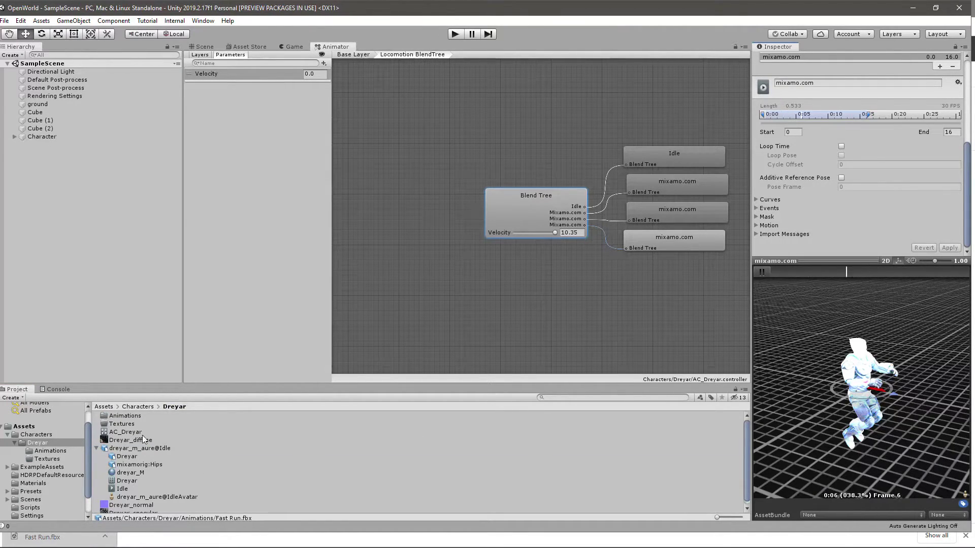
Reselect Fast Run in the Animations folder and play its clip preview.
{"action": "double_click", "coordinate": [122, 417]}
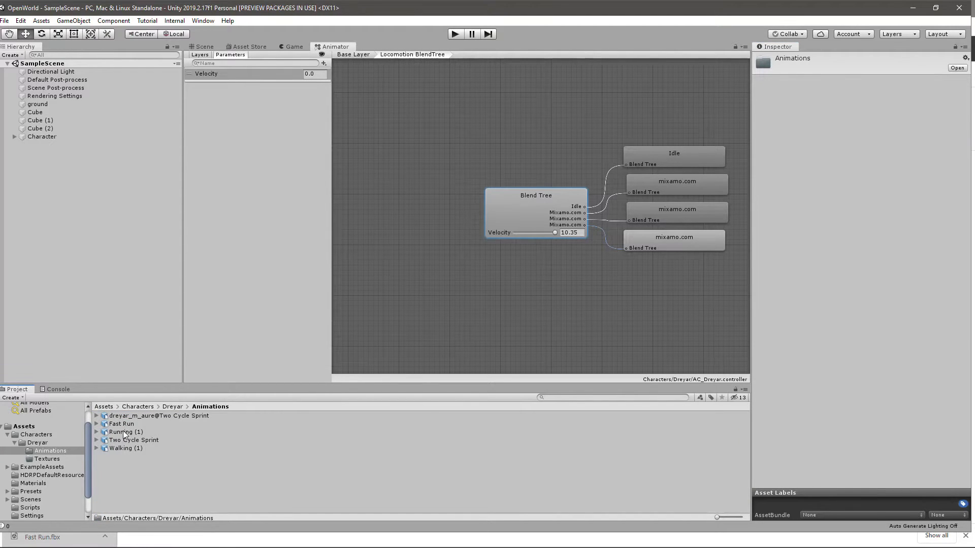
{"action": "left_click", "coordinate": [123, 425]}
{"action": "left_click", "coordinate": [761, 272]}
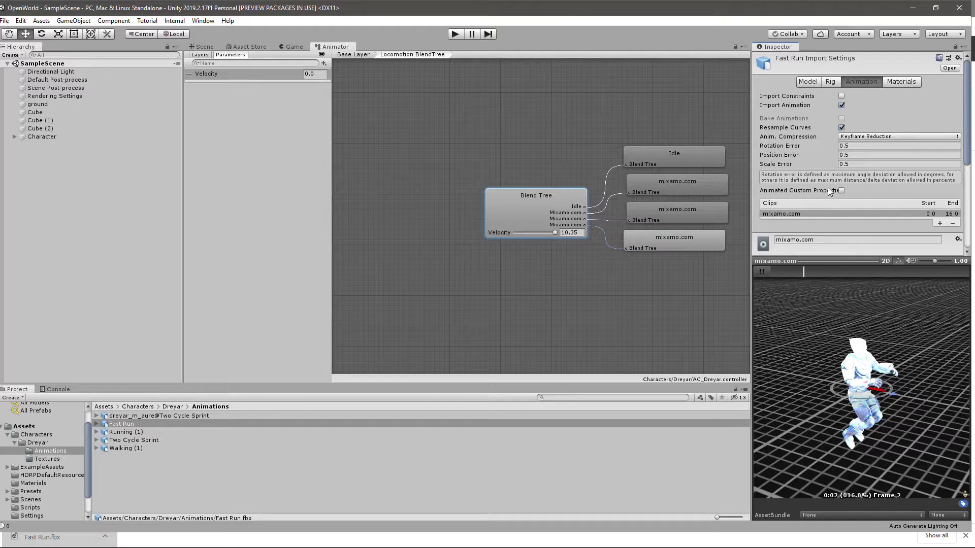
{"action": "scroll", "coordinate": [827, 187], "scroll_direction": "down", "scroll_amount": 5}
{"action": "scroll", "coordinate": [833, 185], "scroll_direction": "up", "scroll_amount": 5}
{"action": "scroll", "coordinate": [872, 113], "scroll_direction": "down", "scroll_amount": 3}
{"action": "scroll", "coordinate": [872, 116], "scroll_direction": "down", "scroll_amount": 3}
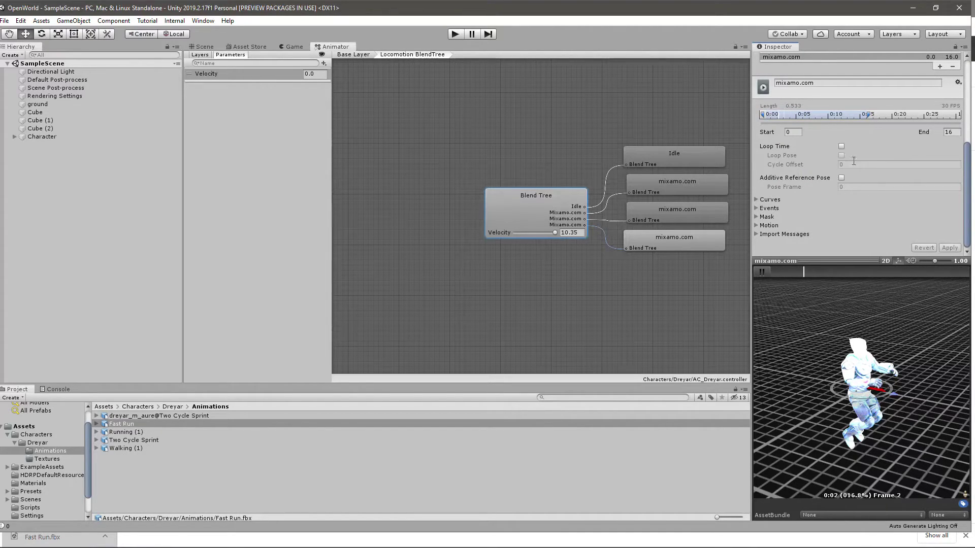
Turn on Loop Time for the Fast Run mixamo.com clip.
{"action": "left_click", "coordinate": [841, 147]}
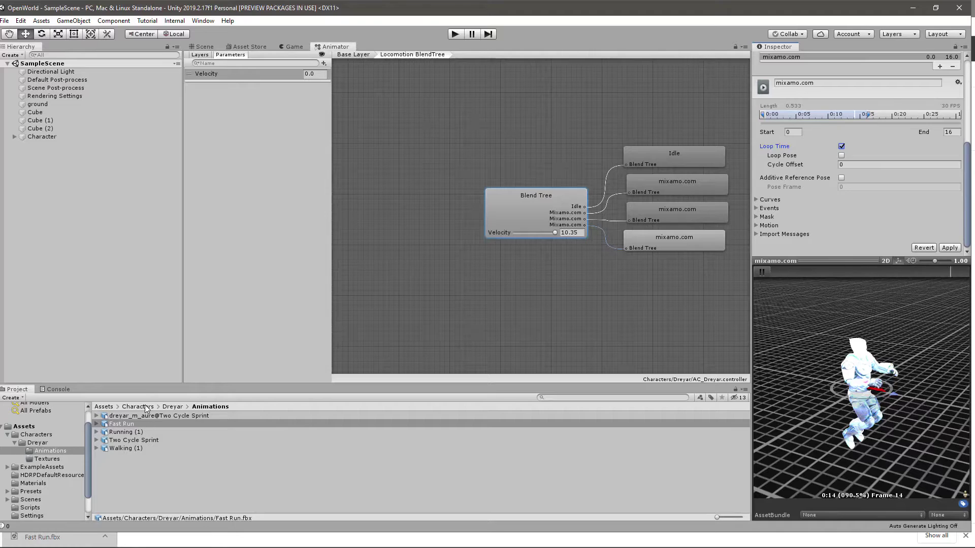
{"action": "scroll", "coordinate": [913, 107], "scroll_direction": "up", "scroll_amount": 5}
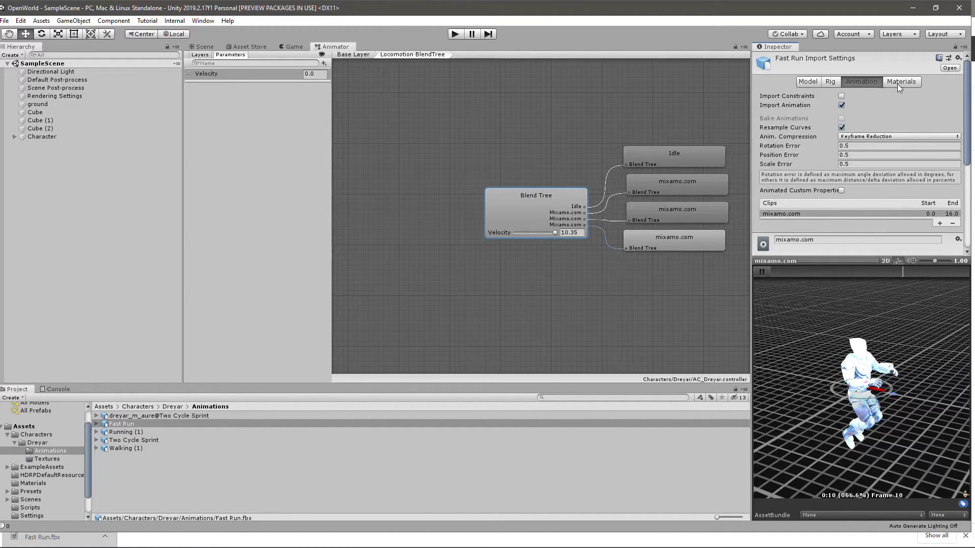
Set the Fast Run rig to Humanoid, copying the dreyar_m_aure@IdleAvatar avatar, and apply.
{"action": "left_click", "coordinate": [831, 82]}
{"action": "left_click", "coordinate": [864, 95]}
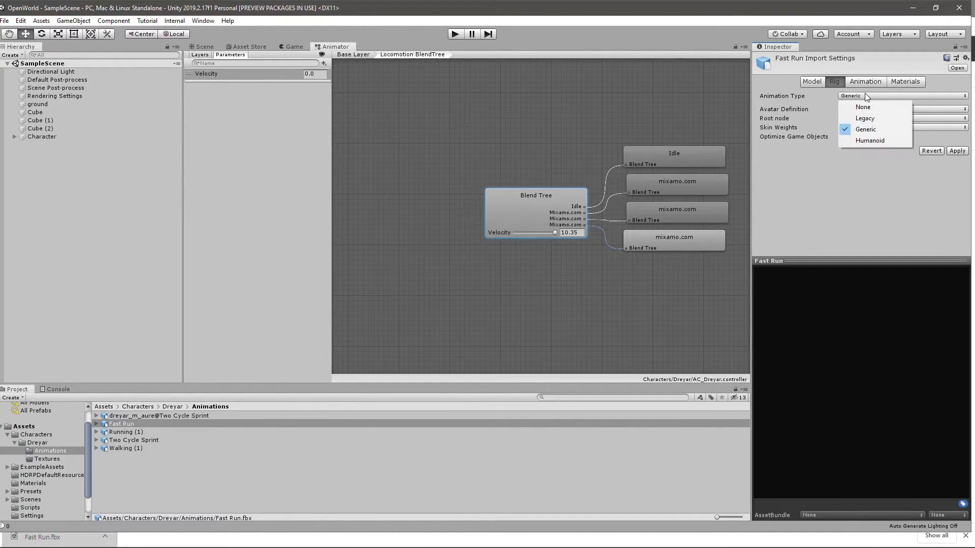
{"action": "left_click", "coordinate": [858, 140]}
{"action": "left_click", "coordinate": [854, 108]}
{"action": "left_click", "coordinate": [858, 132]}
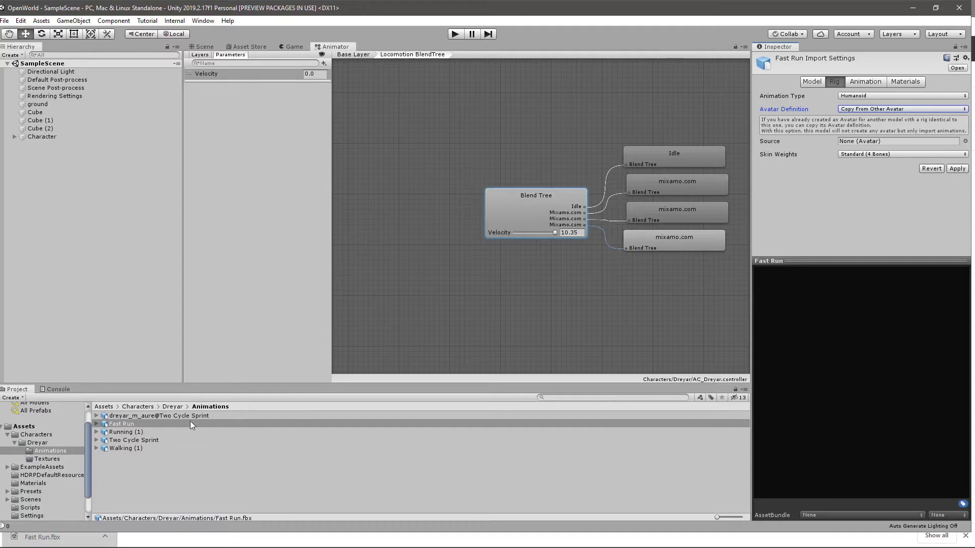
{"action": "left_click", "coordinate": [173, 407]}
{"action": "left_click_drag", "start_coordinate": [129, 499], "coordinate": [889, 148]}
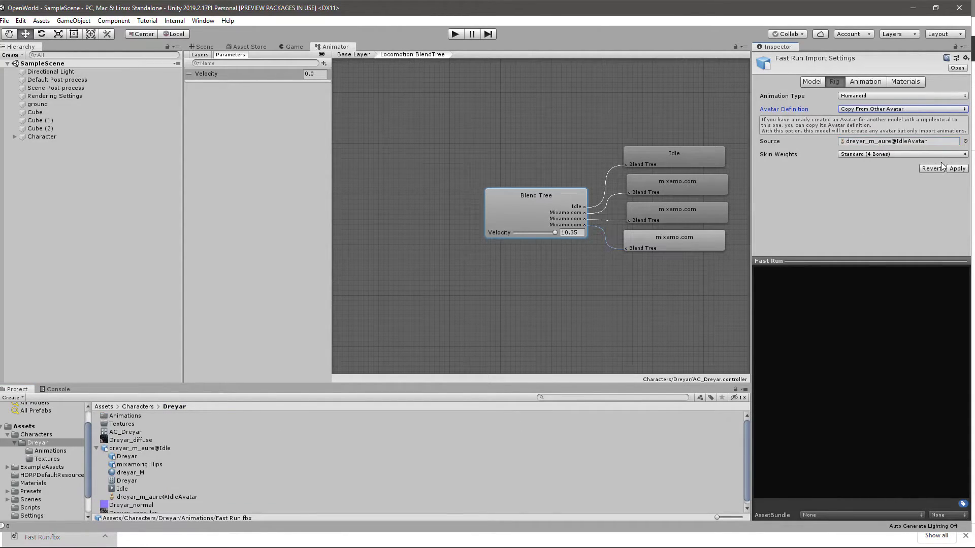
{"action": "left_click", "coordinate": [957, 169]}
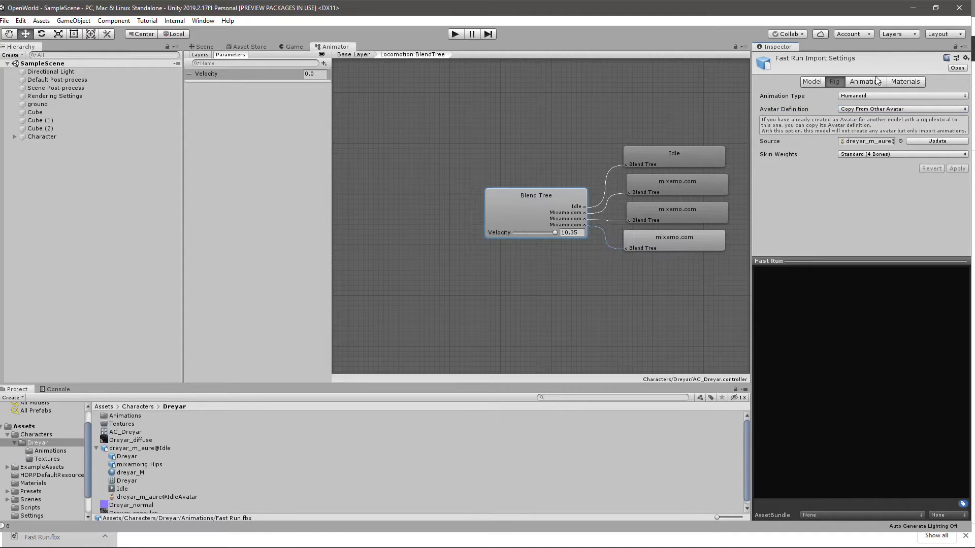
{"action": "left_click", "coordinate": [868, 81]}
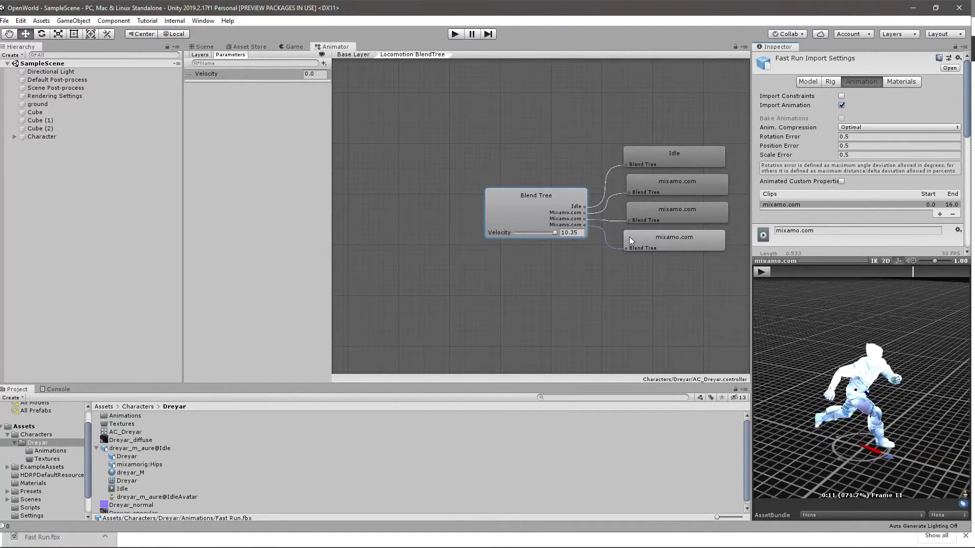
Assign Fast Run's mixamo.com clip as the fourth blend tree motion, threshold 10.35.
{"action": "left_click", "coordinate": [528, 215]}
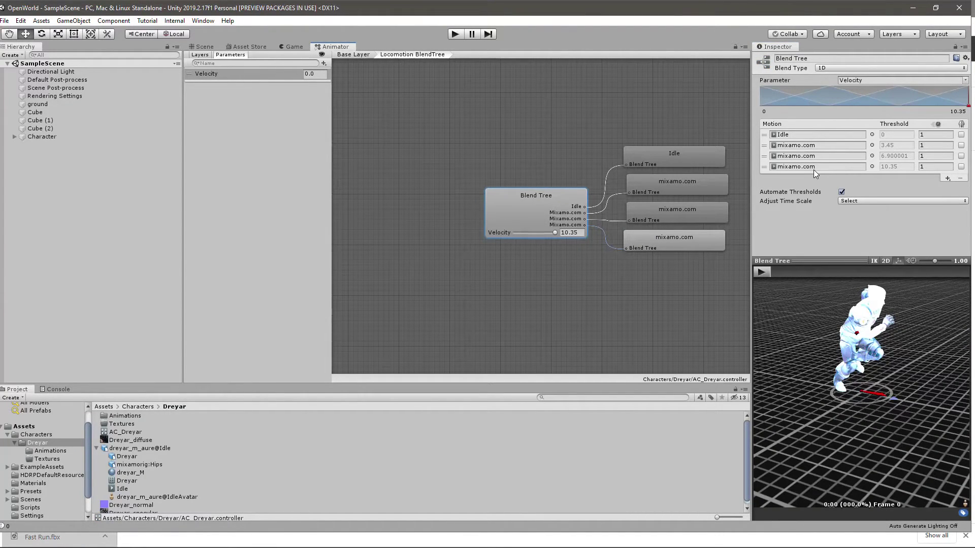
{"action": "double_click", "coordinate": [123, 418]}
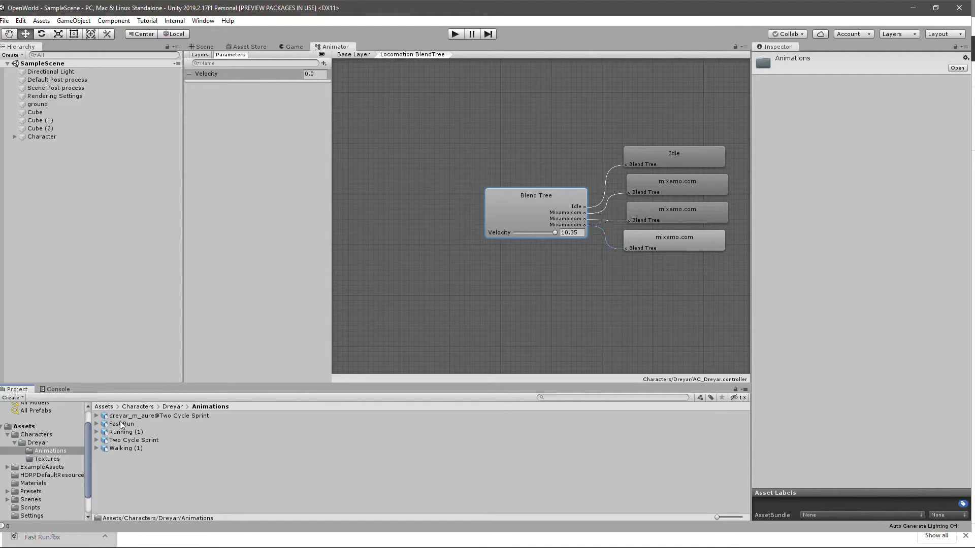
{"action": "left_click", "coordinate": [540, 214]}
{"action": "left_click_drag", "start_coordinate": [115, 424], "coordinate": [863, 191]}
{"action": "left_click_drag", "start_coordinate": [806, 171], "coordinate": [804, 166]}
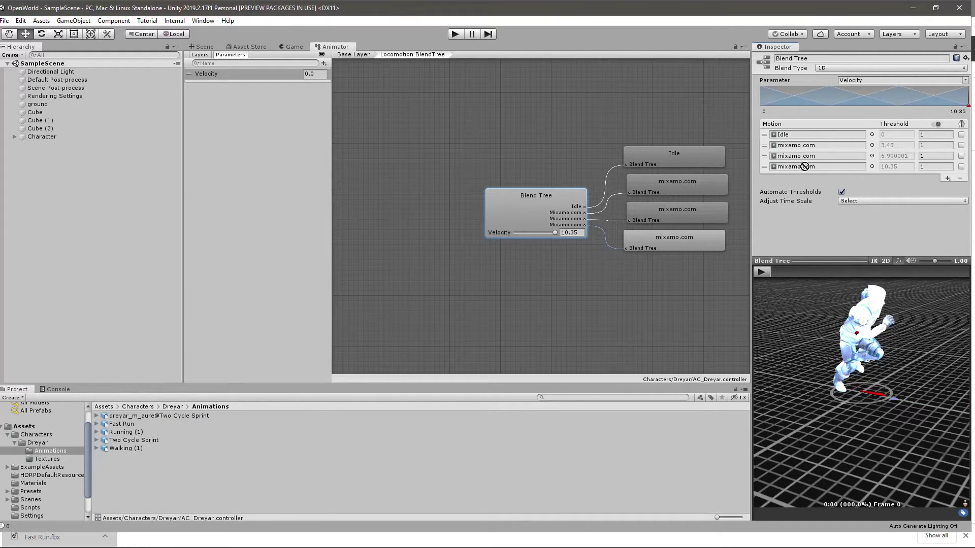
{"action": "left_click", "coordinate": [97, 424]}
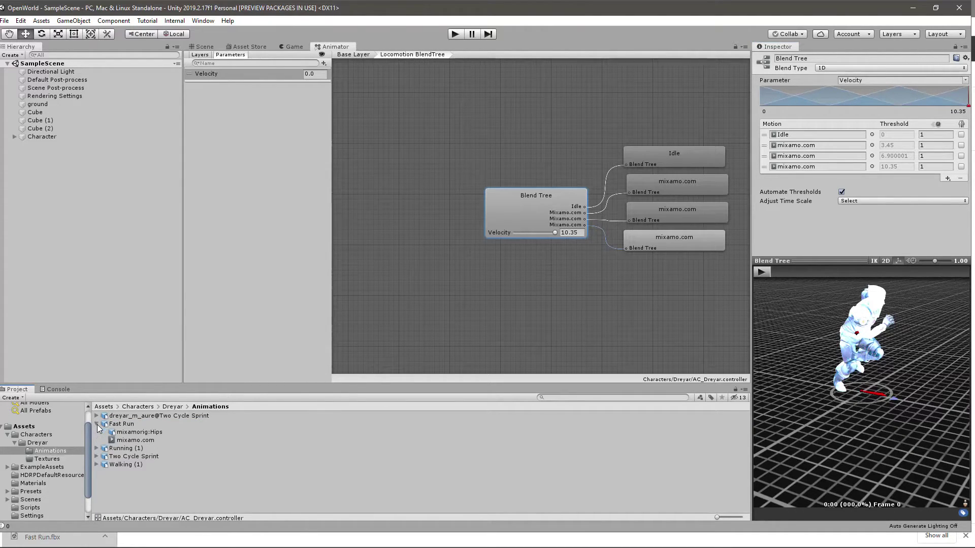
{"action": "left_click_drag", "start_coordinate": [130, 440], "coordinate": [819, 172]}
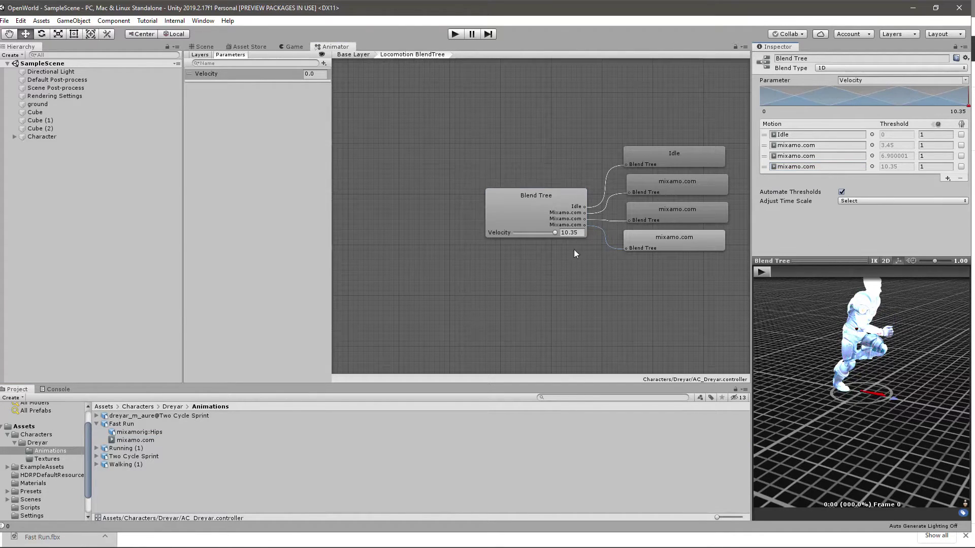
{"action": "mouse_move", "coordinate": [553, 234]}
{"action": "left_mouse_down"}
{"action": "mouse_move", "coordinate": [510, 231]}
{"action": "mouse_move", "coordinate": [534, 231]}
{"action": "mouse_move", "coordinate": [525, 233]}
{"action": "left_mouse_up"}
{"action": "left_click_drag", "start_coordinate": [861, 380], "coordinate": [858, 399]}
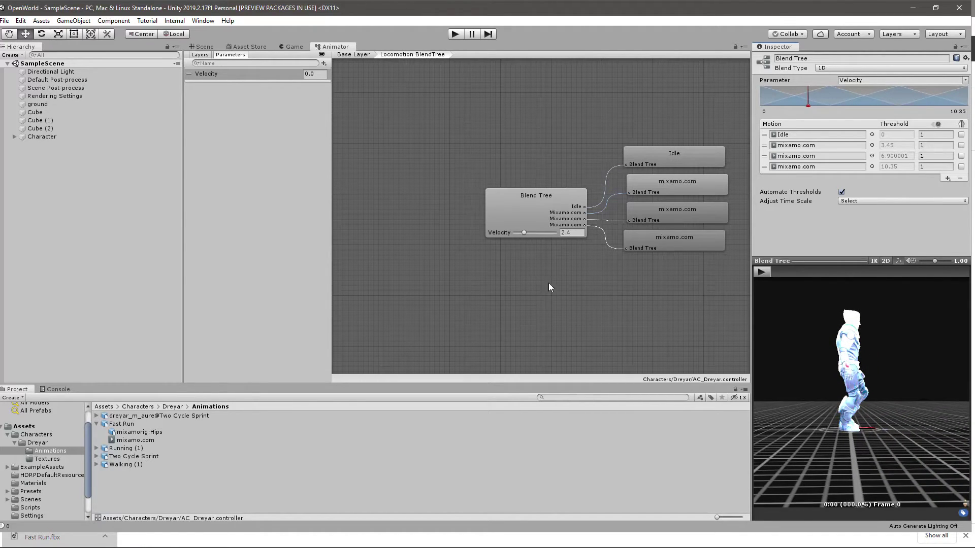
Play the blend tree preview while sweeping Velocity from 0 up to 10.35 and back.
{"action": "left_click_drag", "start_coordinate": [523, 232], "coordinate": [518, 233]}
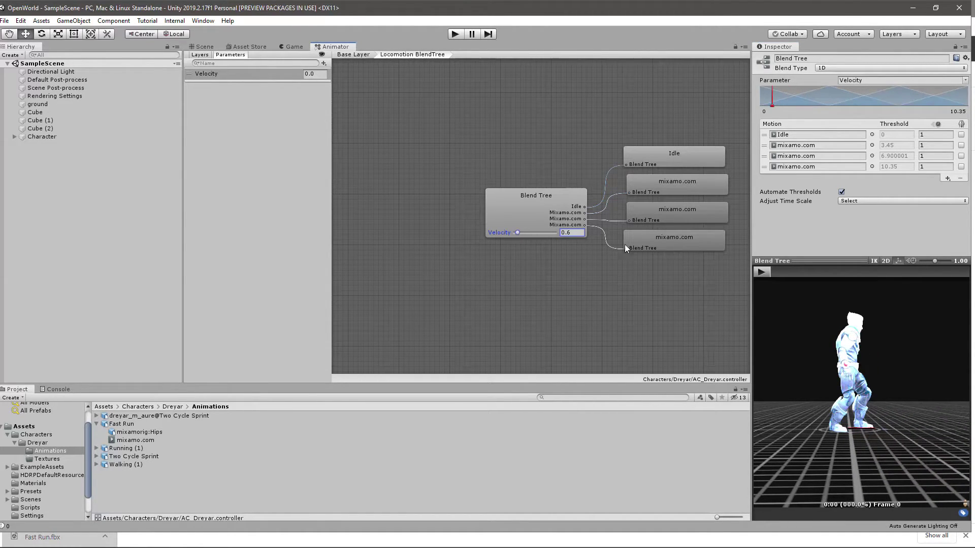
{"action": "left_click", "coordinate": [761, 272]}
{"action": "left_click_drag", "start_coordinate": [518, 233], "coordinate": [529, 233]}
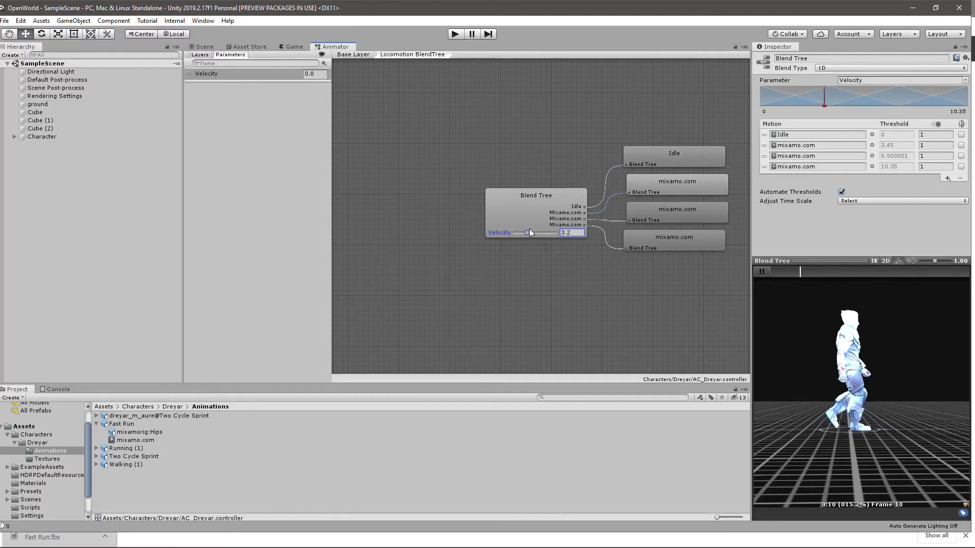
{"action": "left_click_drag", "start_coordinate": [529, 229], "coordinate": [531, 229]}
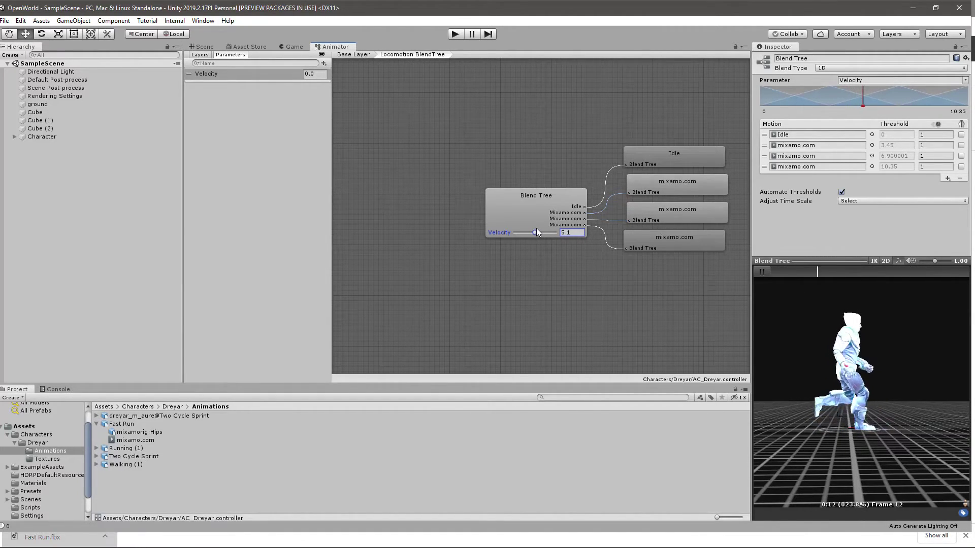
{"action": "left_click_drag", "start_coordinate": [541, 229], "coordinate": [544, 234]}
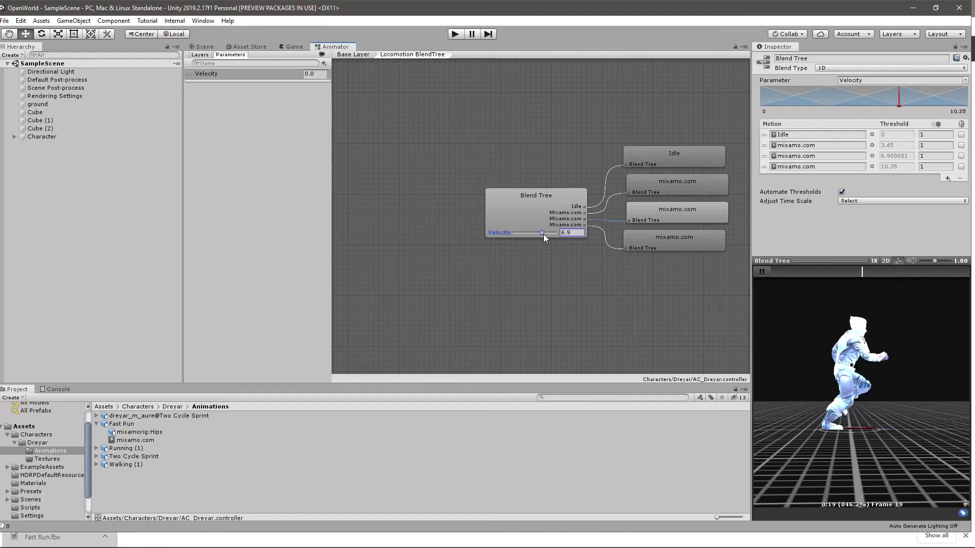
{"action": "left_click_drag", "start_coordinate": [543, 235], "coordinate": [544, 234]}
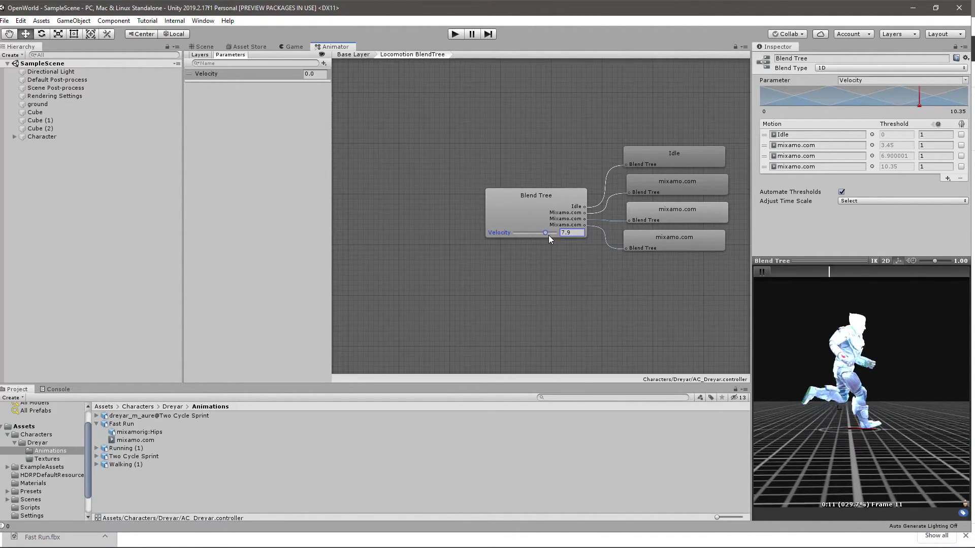
{"action": "left_click_drag", "start_coordinate": [552, 237], "coordinate": [553, 237]}
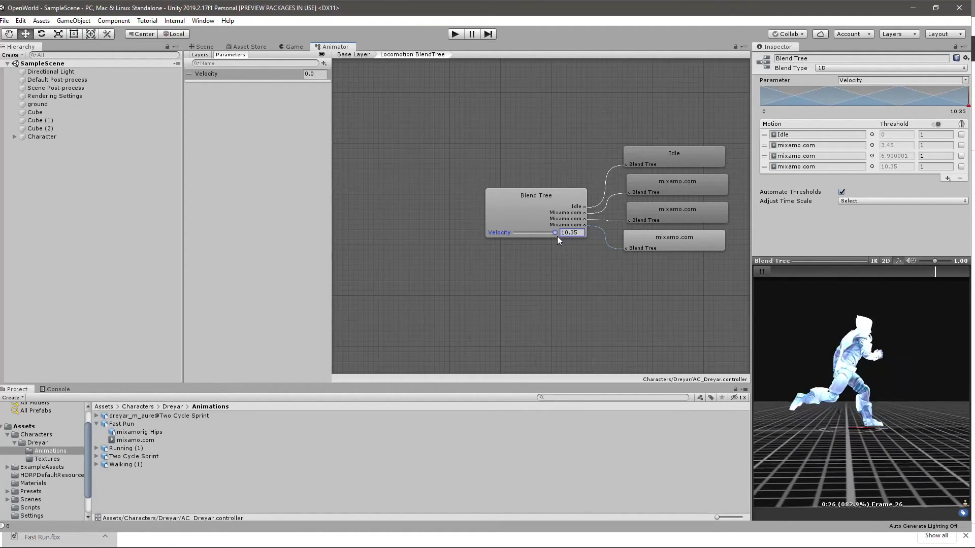
{"action": "left_click_drag", "start_coordinate": [556, 237], "coordinate": [523, 234]}
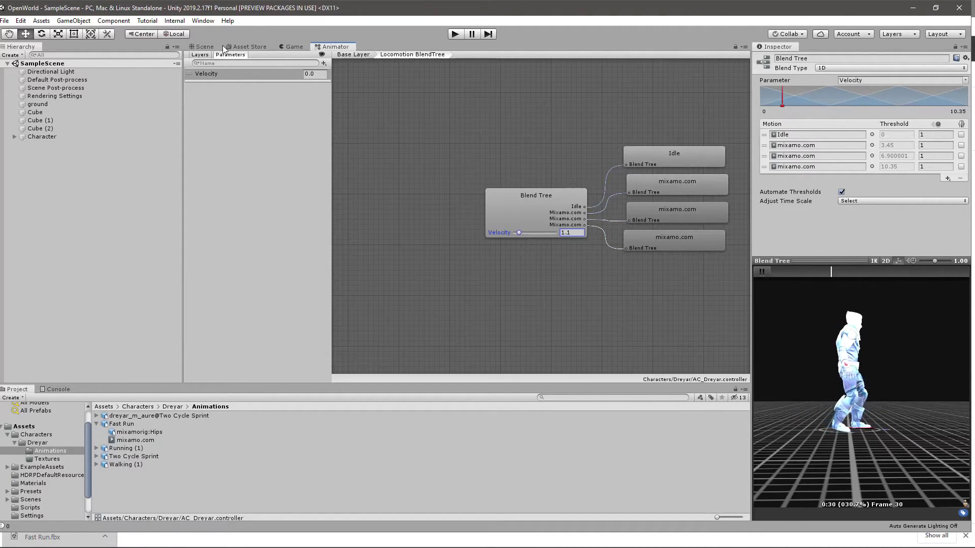
Enter Play mode from the Scene view and run the character forward with W.
{"action": "left_click", "coordinate": [203, 47]}
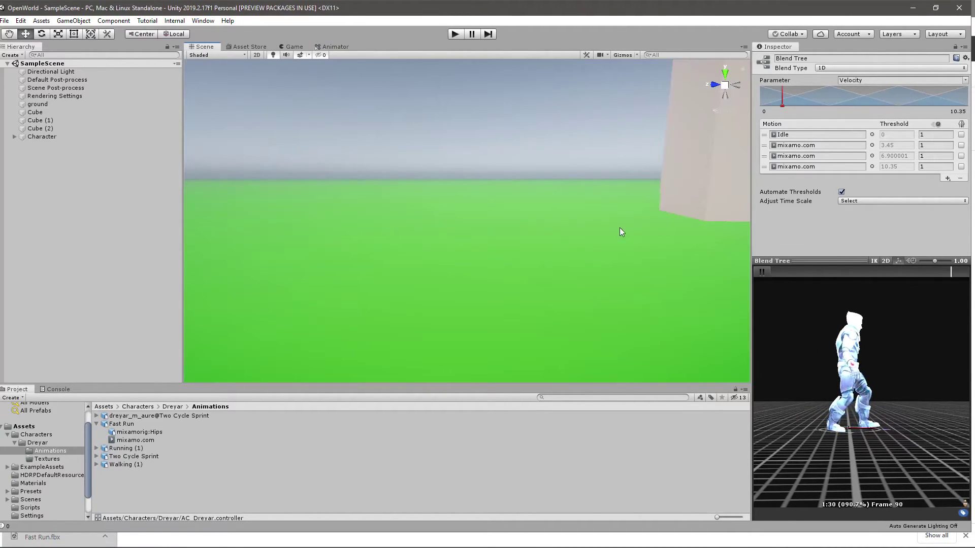
{"action": "left_click", "coordinate": [453, 33]}
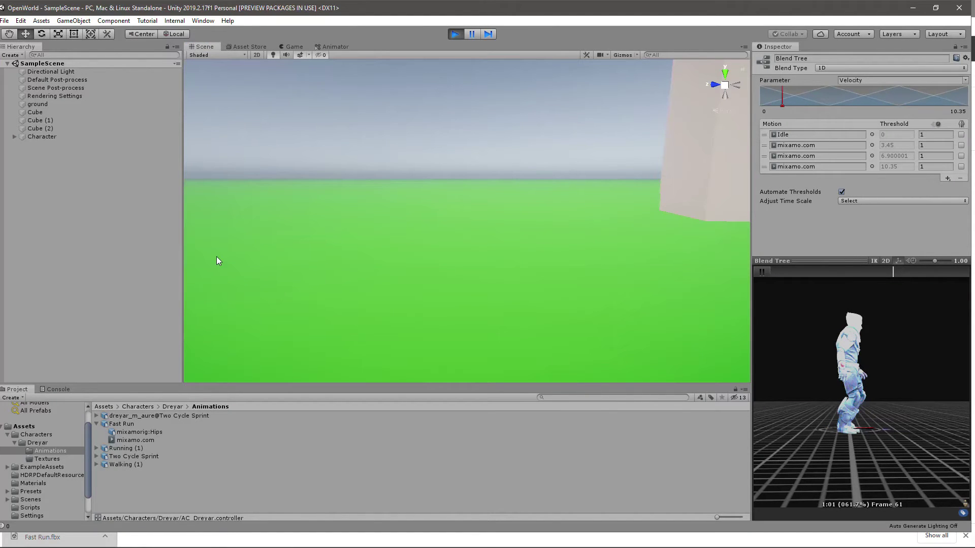
{"action": "key", "text": "w"}
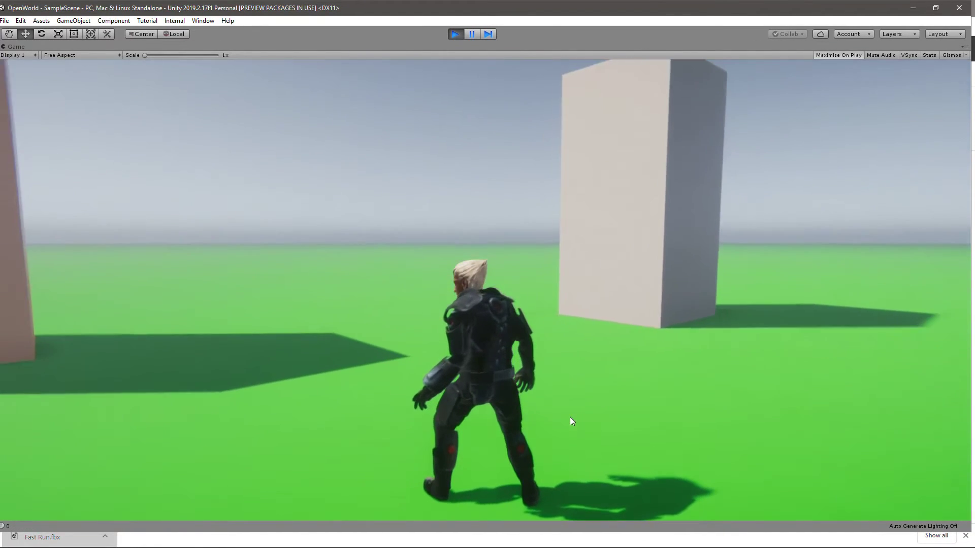
{"action": "key", "text": "w"}
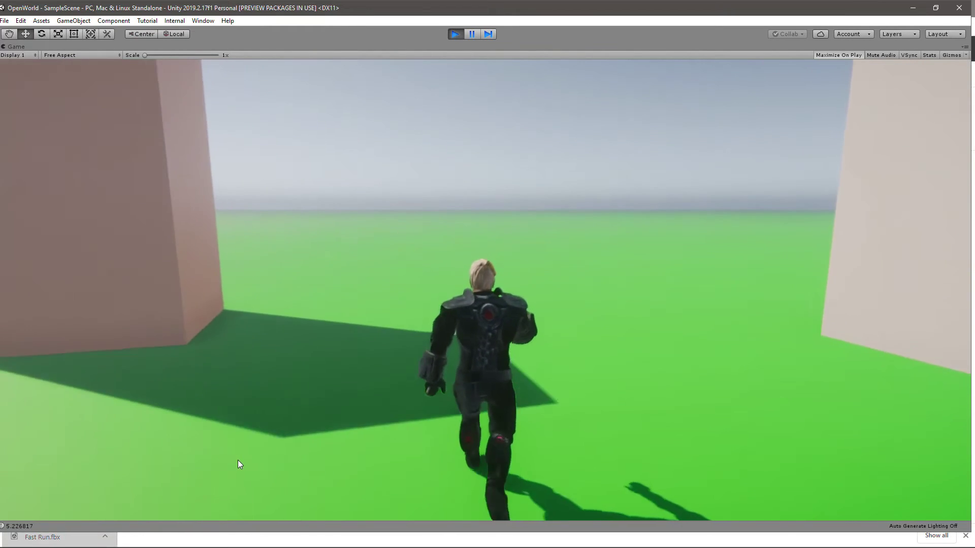
{"action": "key", "text": "w"}
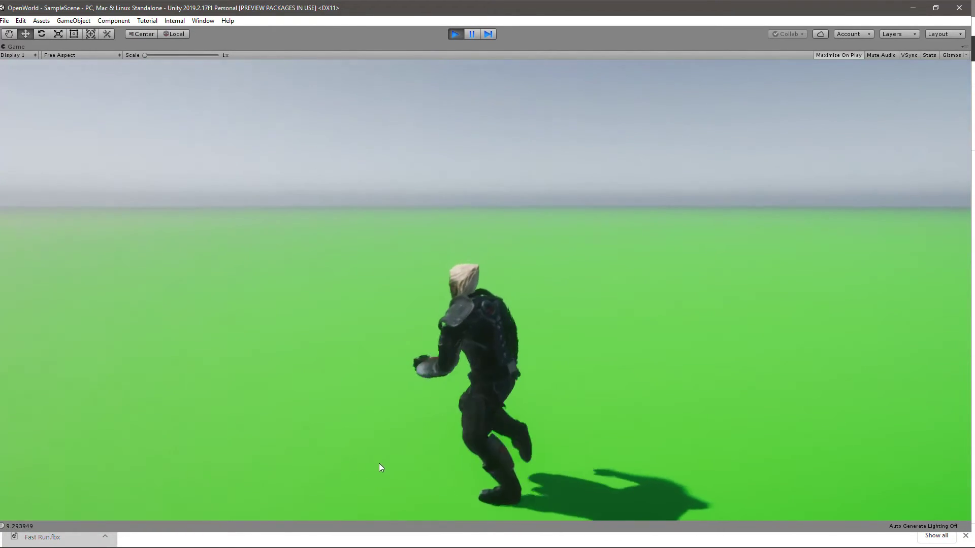
{"action": "key", "text": "w"}
{"action": "key", "text": "w"}
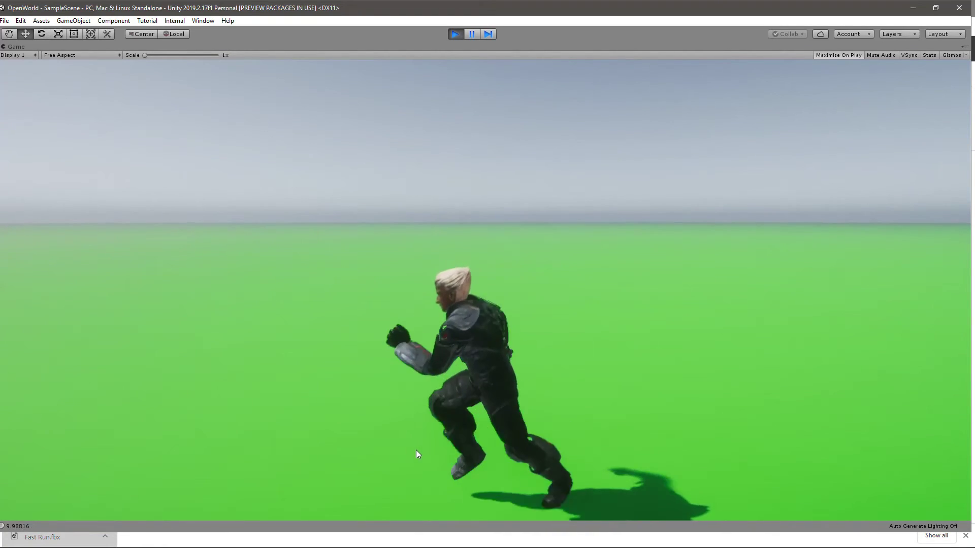
Turn the character right and sprint, then exit Play mode and maximize the Unity window.
{"action": "key", "text": "d"}
{"action": "key", "text": "w"}
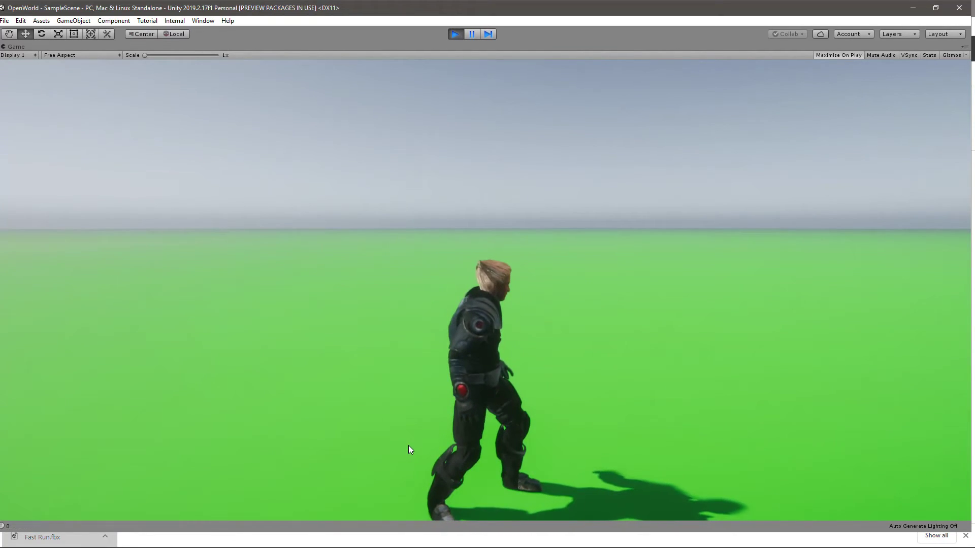
{"action": "key", "text": "w"}
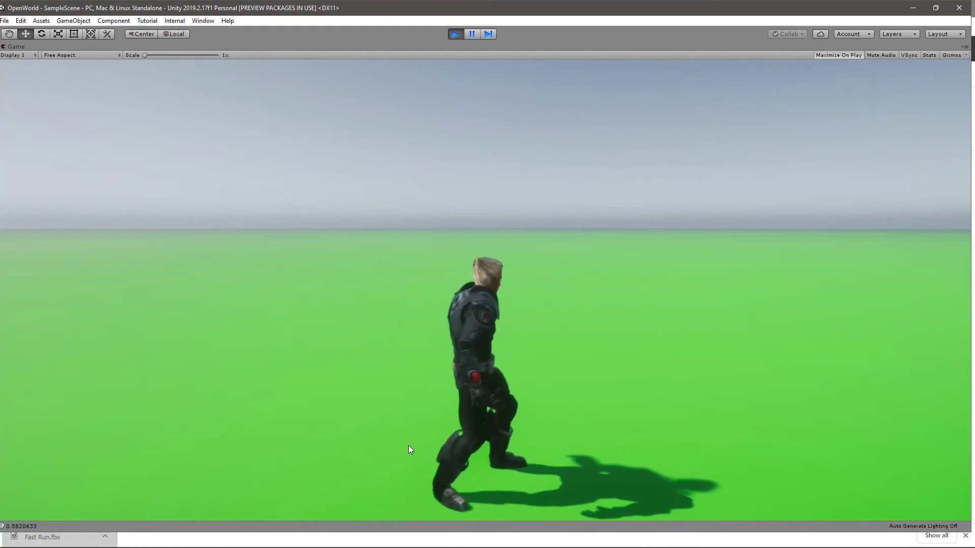
{"action": "key", "text": "ctrl+p"}
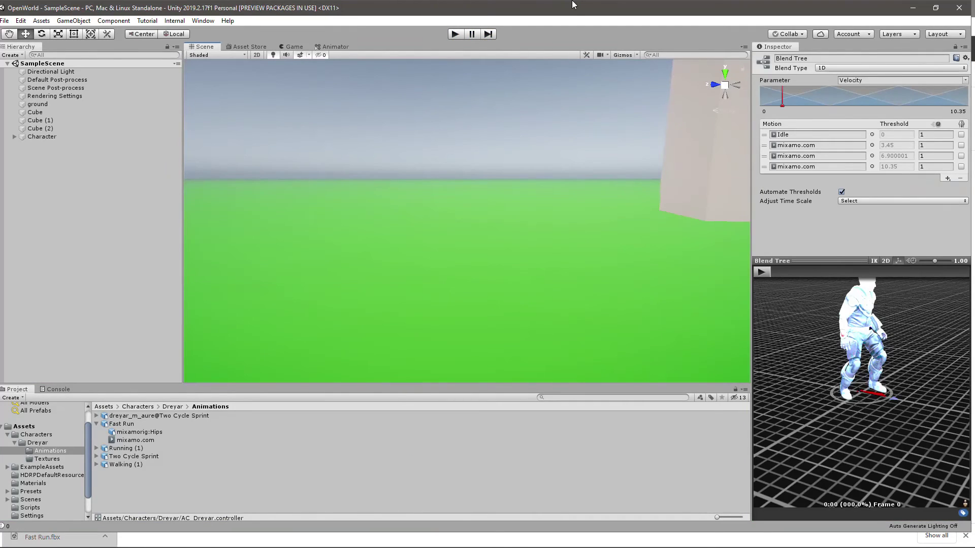
{"action": "double_click", "coordinate": [573, 4]}
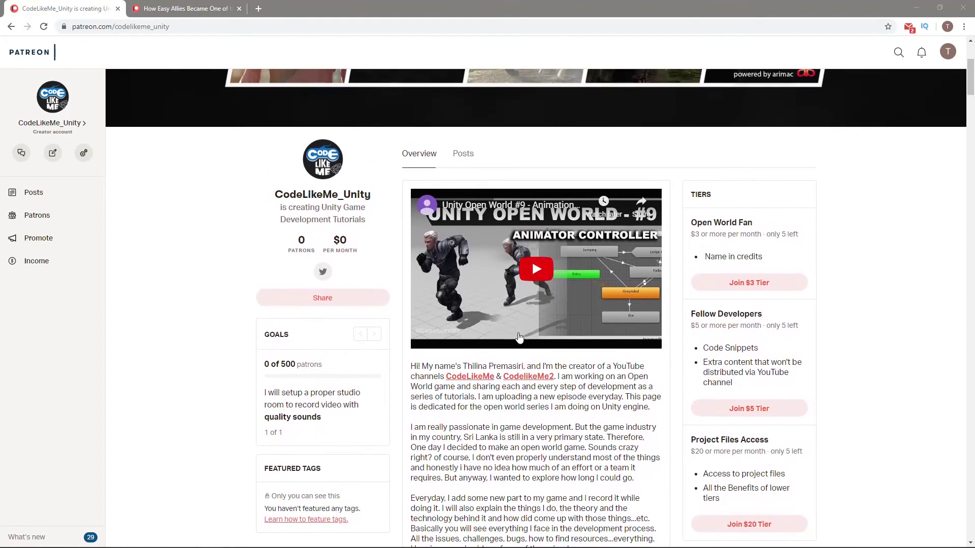
Scroll through the Patreon creator page's description, goals and $3, $5 and $20 tiers.
{"action": "scroll", "coordinate": [530, 297], "scroll_direction": "down", "scroll_amount": 10}
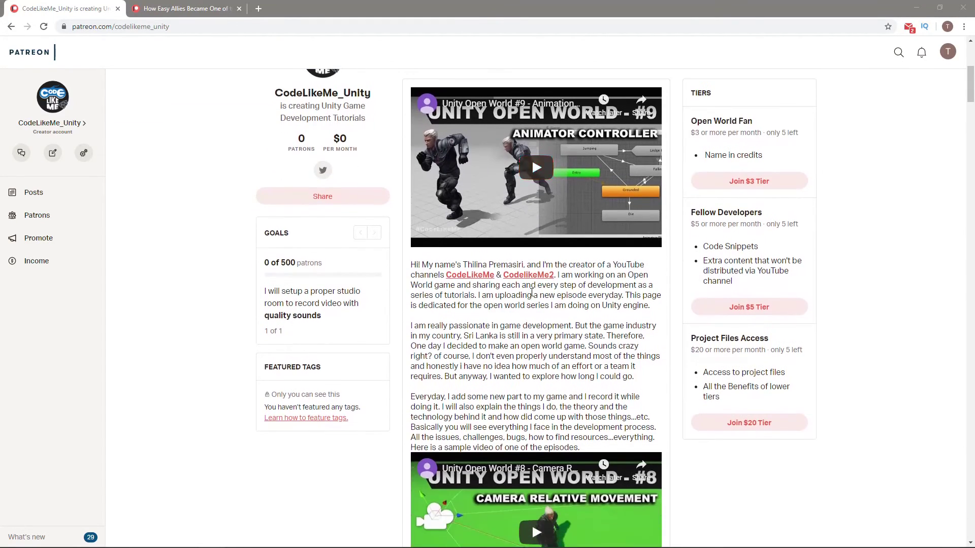
{"action": "scroll", "coordinate": [531, 293], "scroll_direction": "down", "scroll_amount": 4}
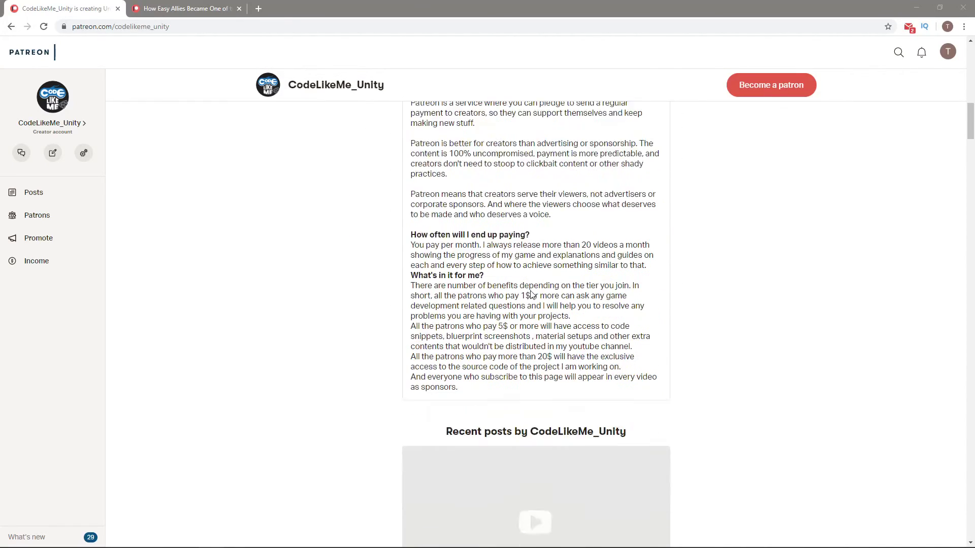
{"action": "scroll", "coordinate": [528, 291], "scroll_direction": "up", "scroll_amount": 6}
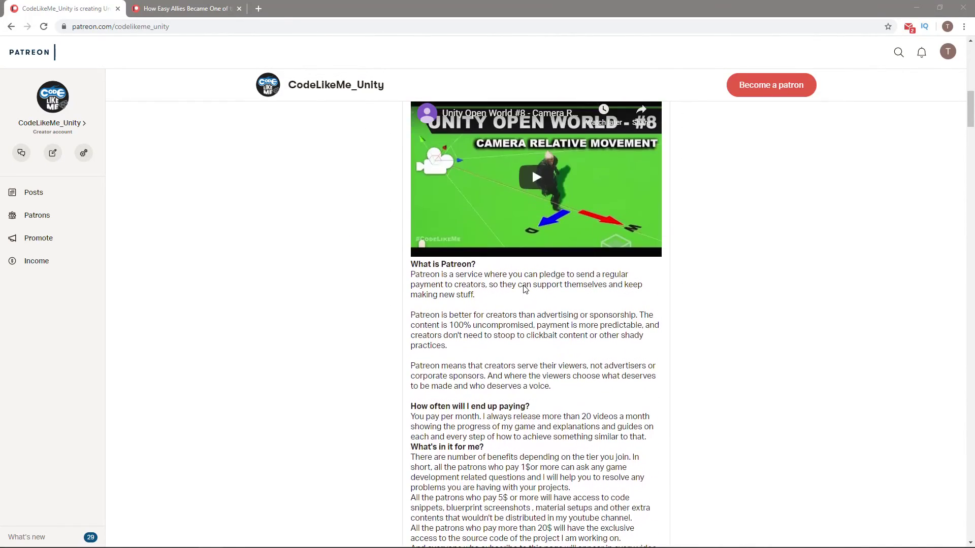
{"action": "scroll", "coordinate": [525, 288], "scroll_direction": "up", "scroll_amount": 7}
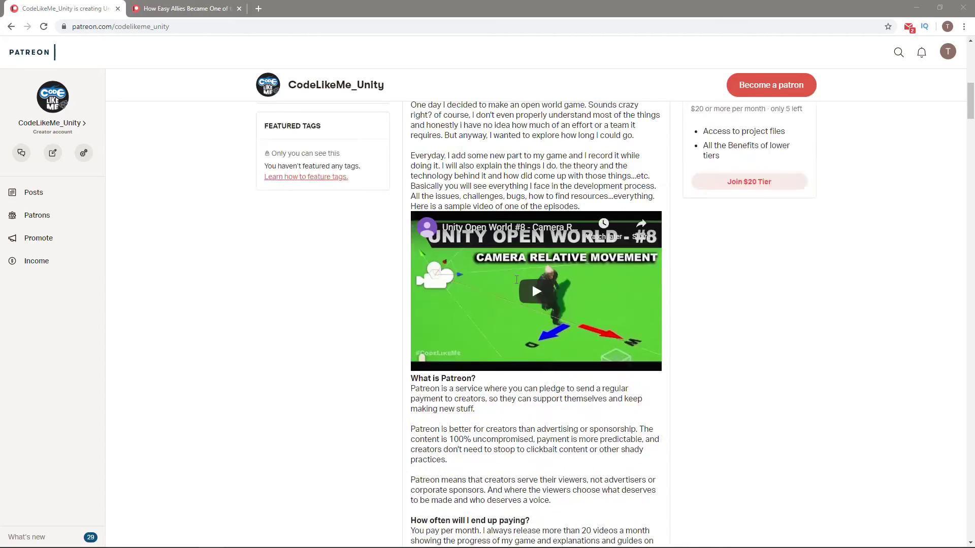
{"action": "scroll", "coordinate": [510, 277], "scroll_direction": "down", "scroll_amount": 6}
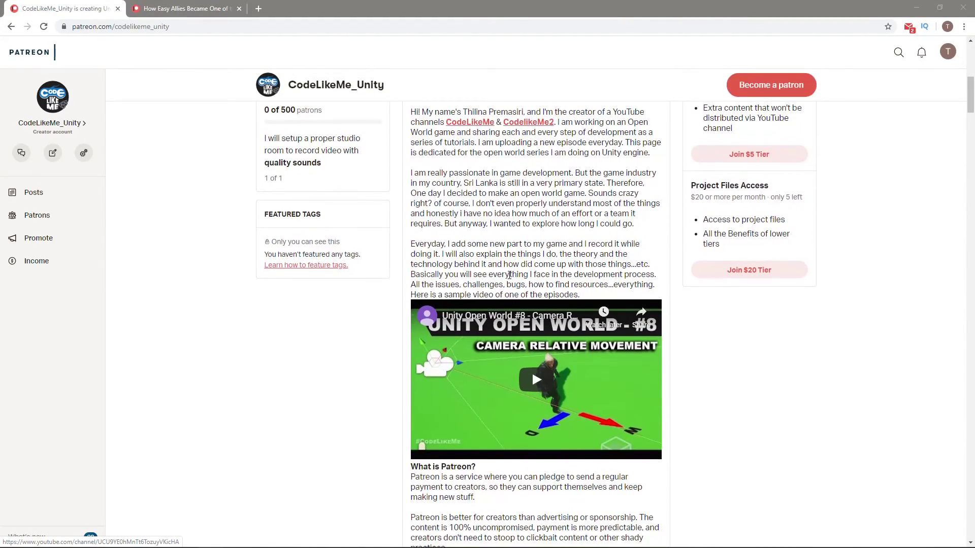
{"action": "scroll", "coordinate": [506, 278], "scroll_direction": "up", "scroll_amount": 4}
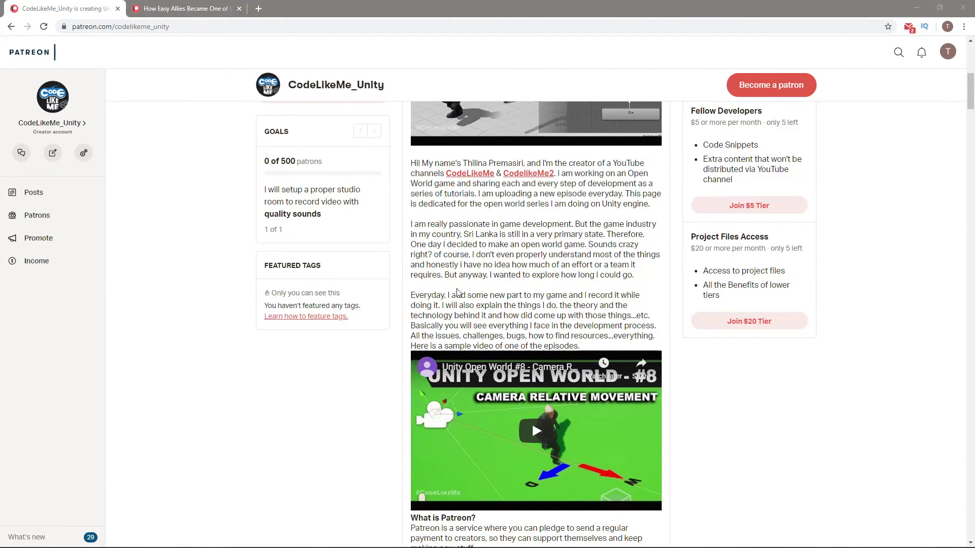
{"action": "scroll", "coordinate": [456, 289], "scroll_direction": "down", "scroll_amount": 2}
{"action": "scroll", "coordinate": [456, 289], "scroll_direction": "down", "scroll_amount": 2}
{"action": "scroll", "coordinate": [454, 288], "scroll_direction": "up", "scroll_amount": 5}
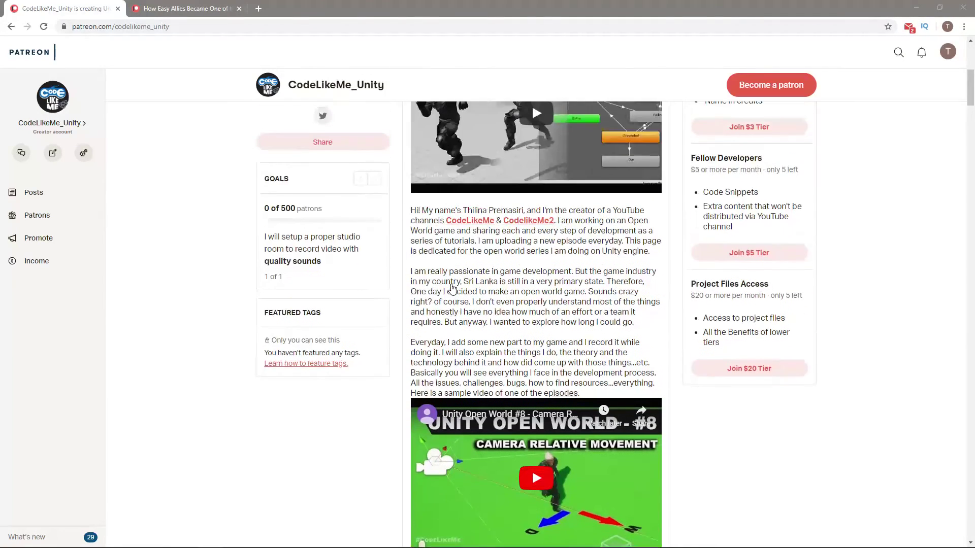